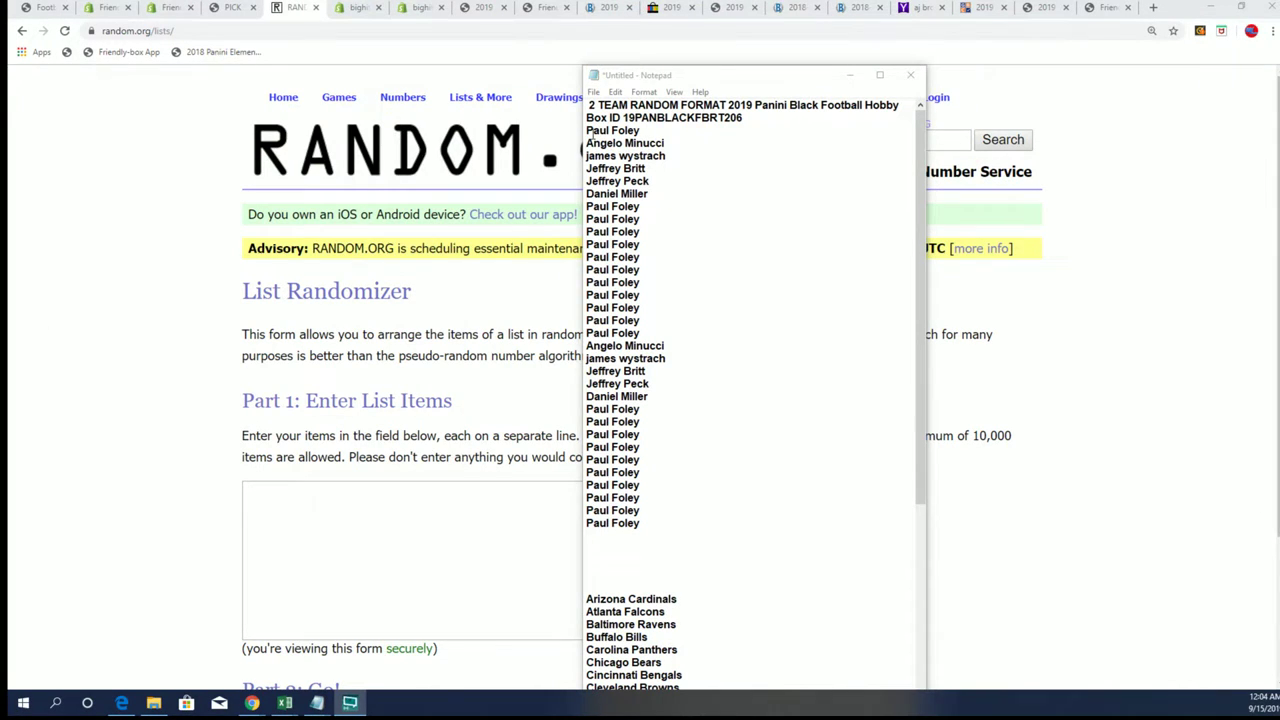
Insert a blank line between the 2 TEAM RANDOM FORMAT title and the owner names in Notepad.
click(588, 133)
key(Return)
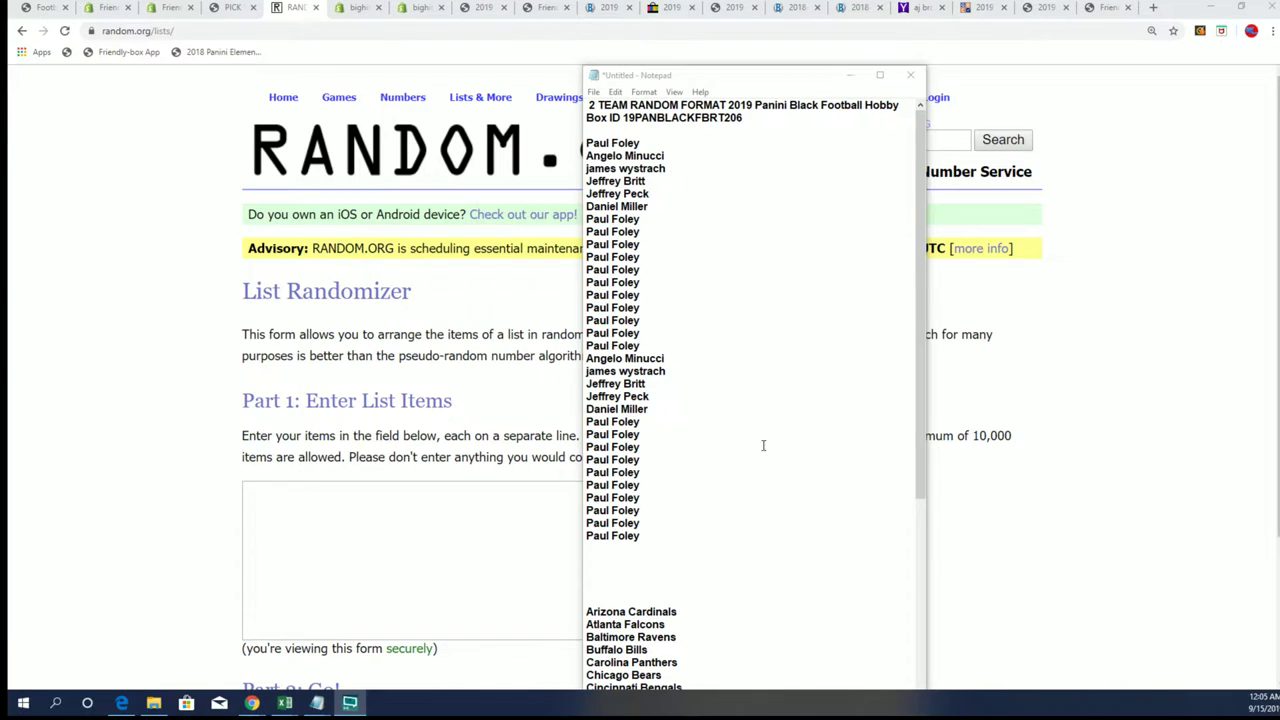
Copy the owner names from Notepad into Random.org's List Randomizer box.
mouse_move(655, 527)
mouse_down()
mouse_move(605, 457)
mouse_move(589, 143)
mouse_up()
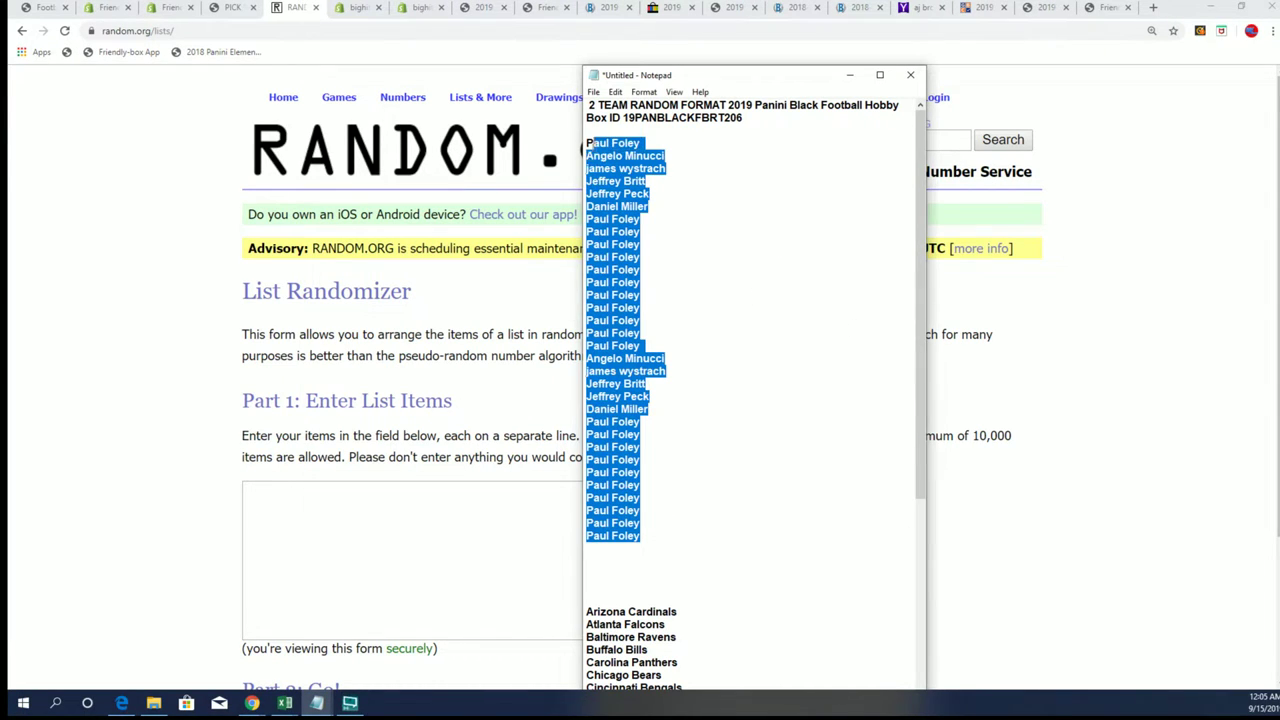
right_click(620, 167)
click(668, 213)
click(250, 497)
right_click(250, 497)
click(286, 390)
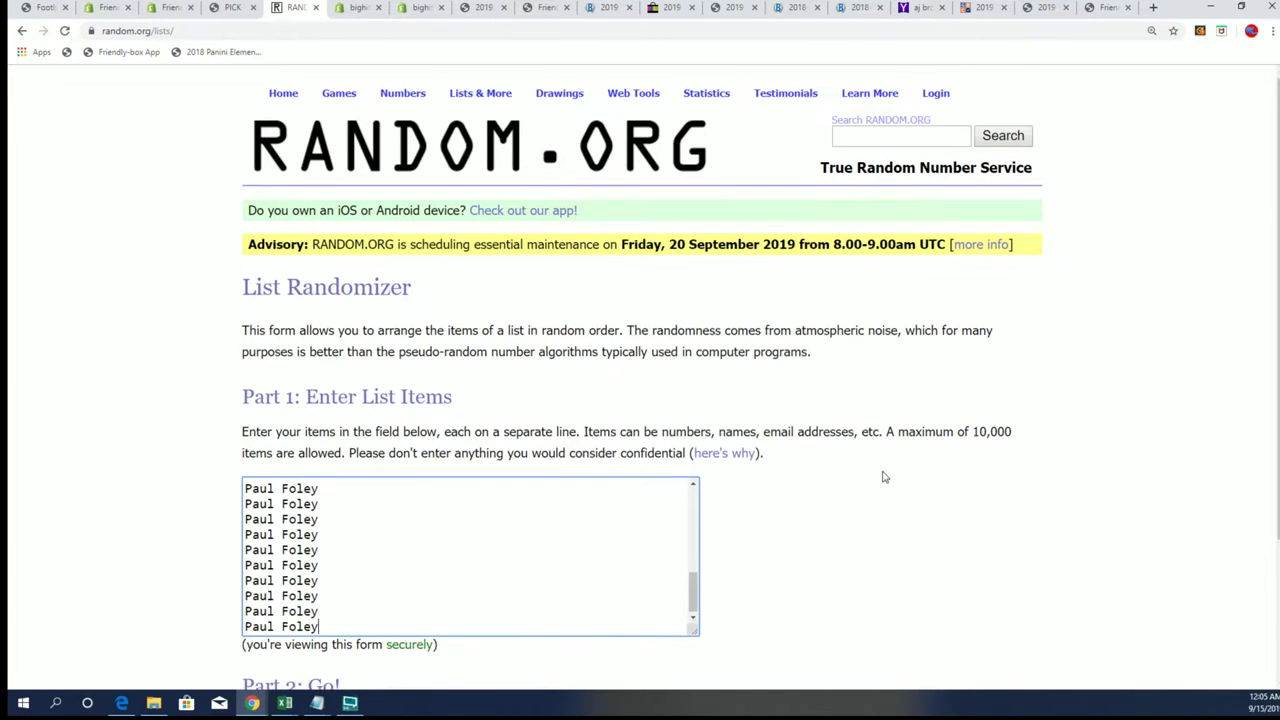
Randomize the 32-name owner list seven times.
scroll(298, 598, down, 2)
click(277, 575)
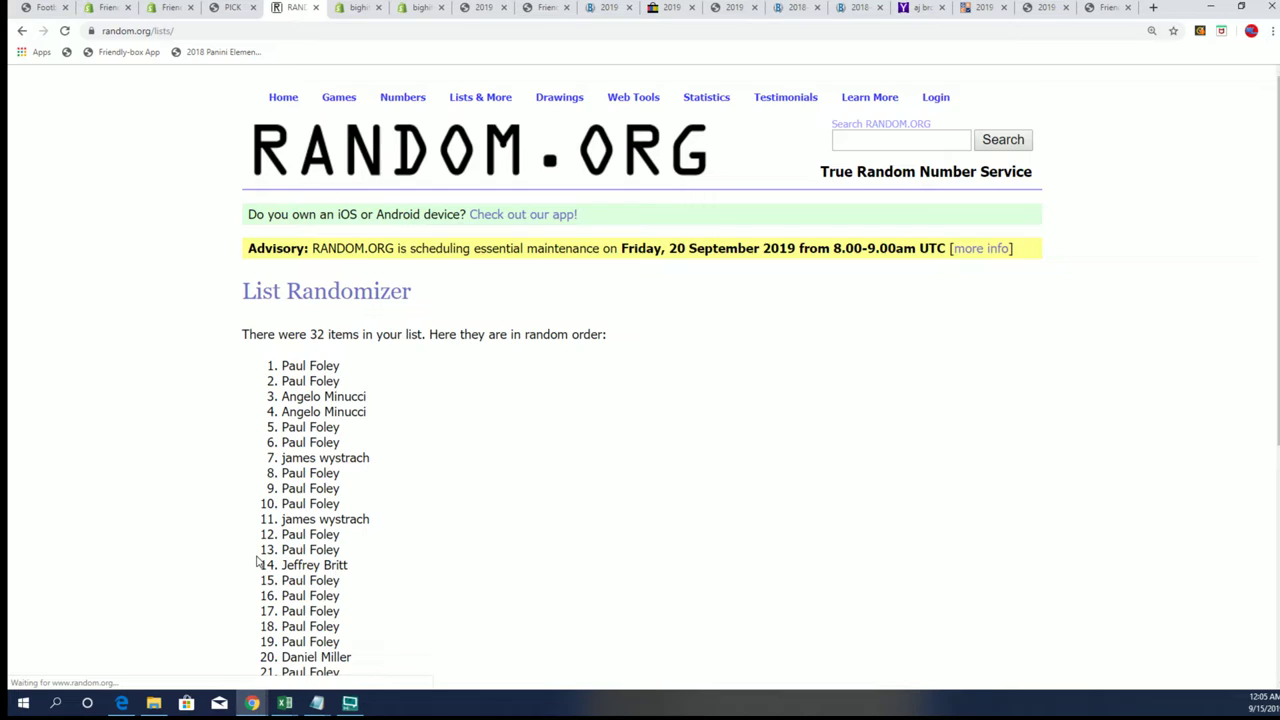
scroll(215, 590, down, 4)
click(262, 568)
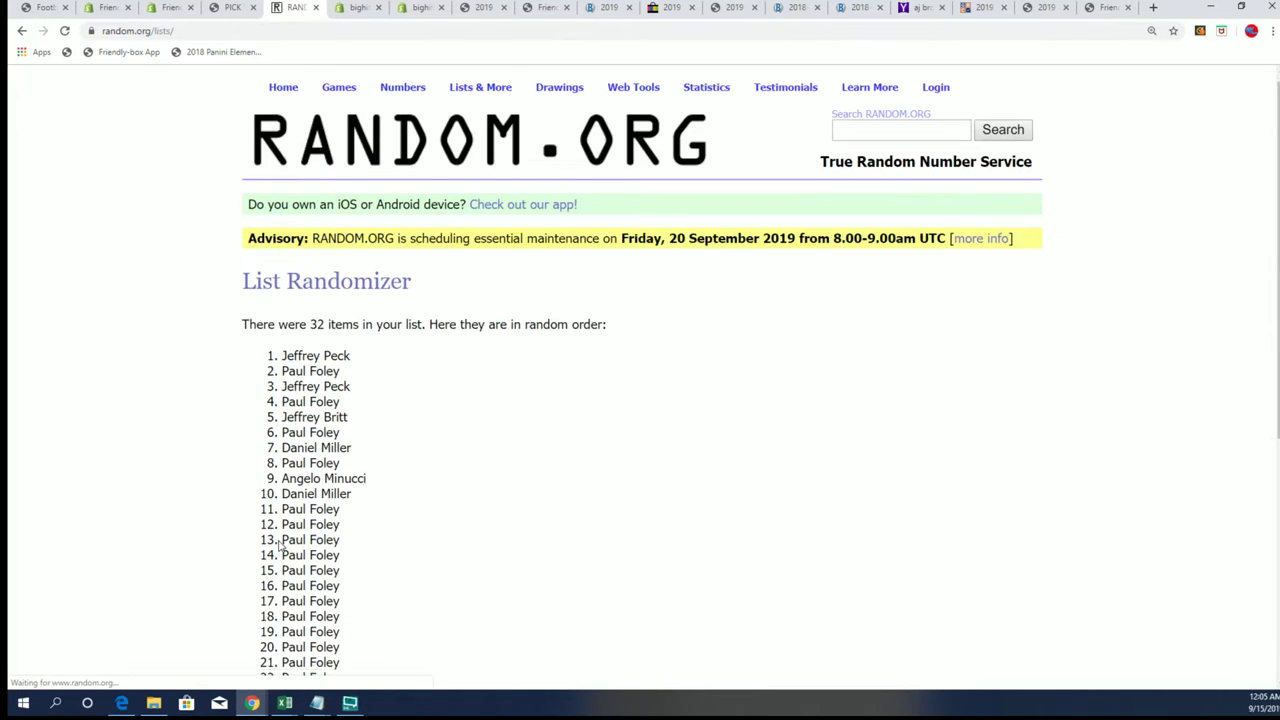
scroll(268, 561, down, 4)
click(268, 595)
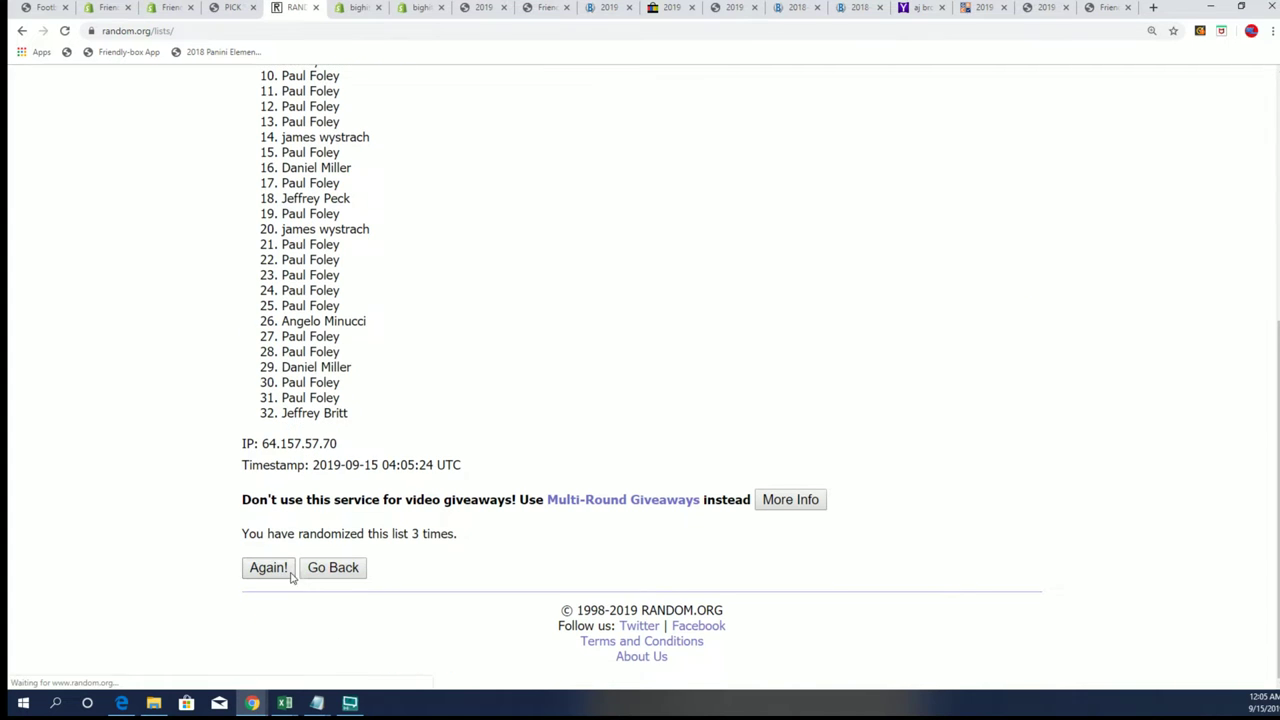
click(275, 572)
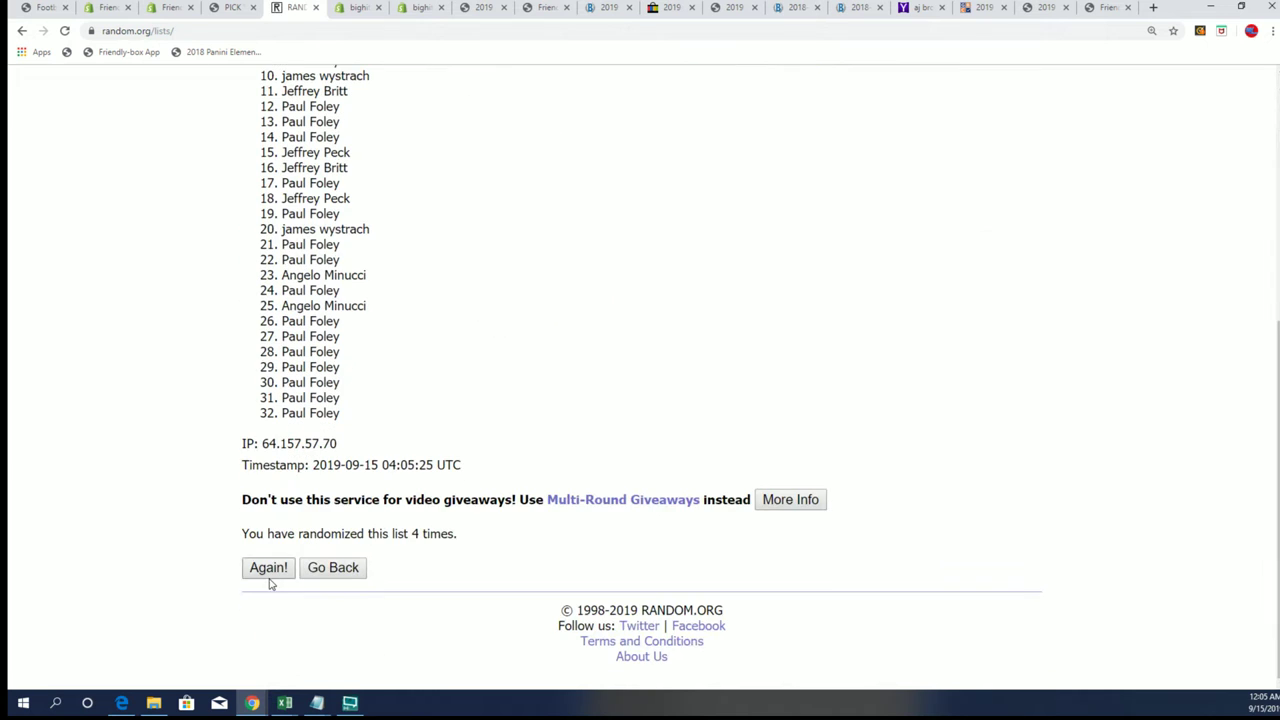
click(271, 580)
click(270, 577)
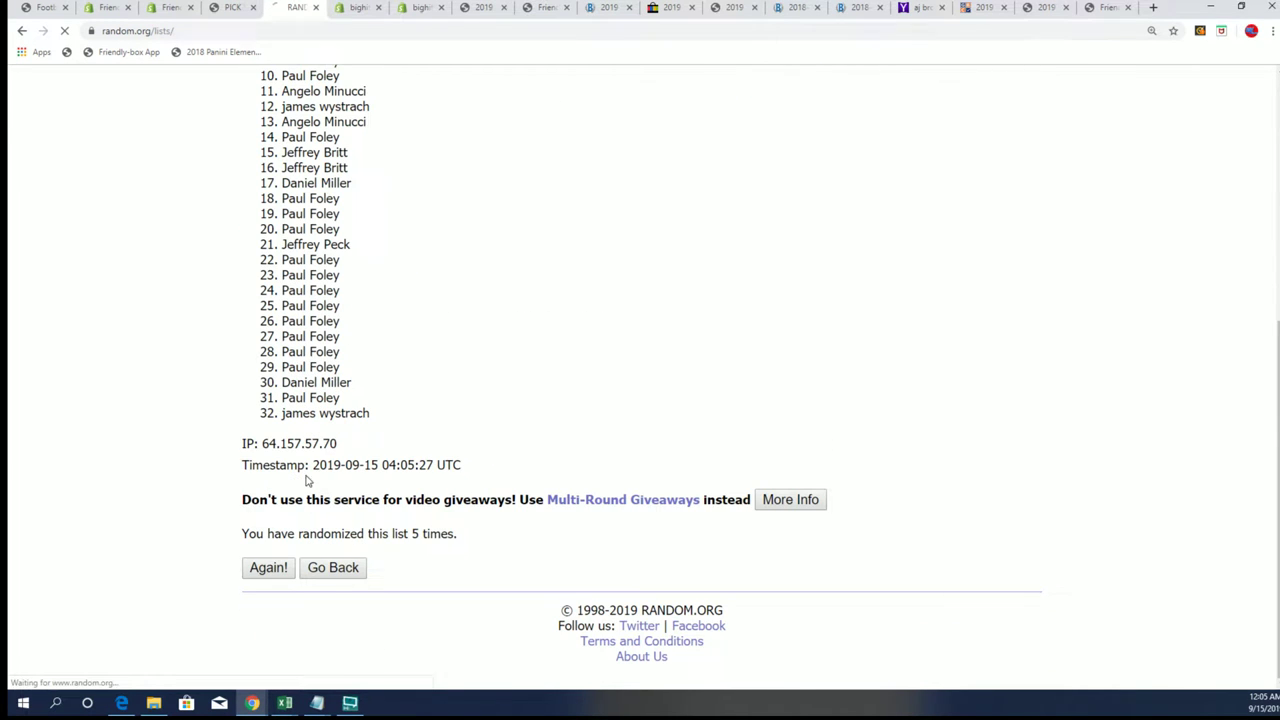
click(268, 575)
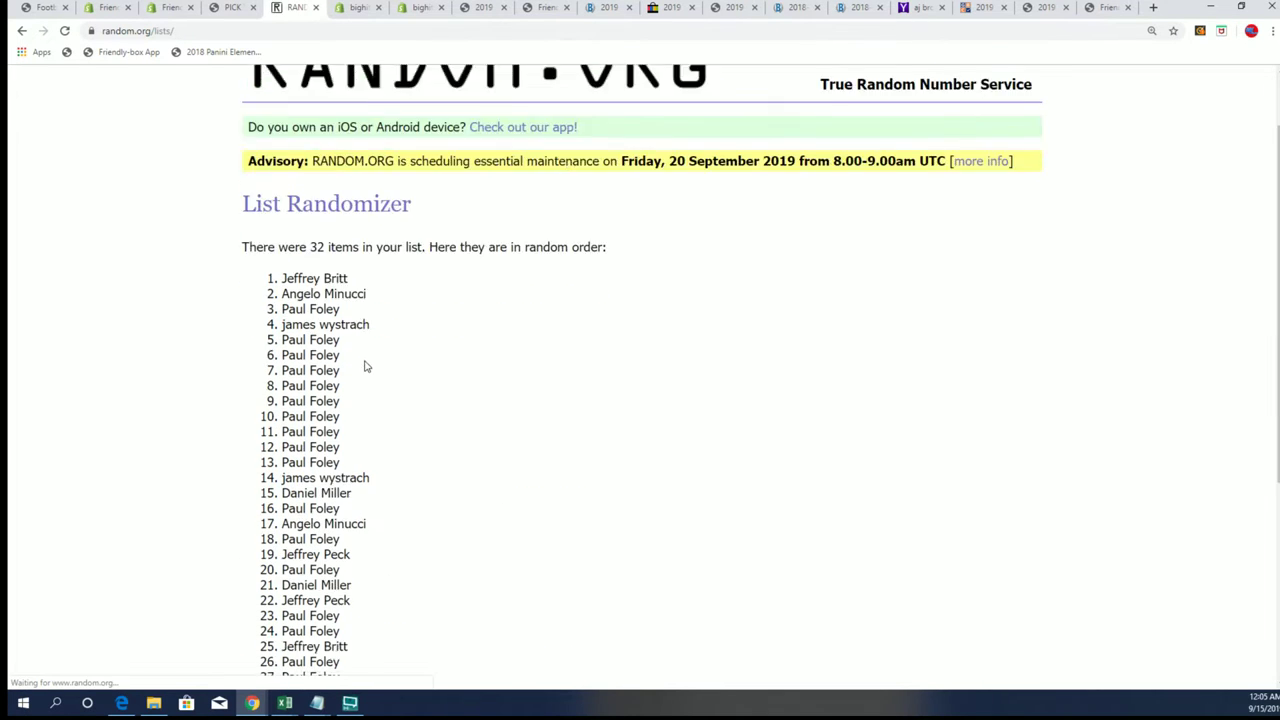
Copy the shuffled owner list and paste it into Excel starting at A2.
mouse_move(268, 233)
mouse_down()
mouse_move(357, 406)
mouse_move(342, 330)
mouse_up()
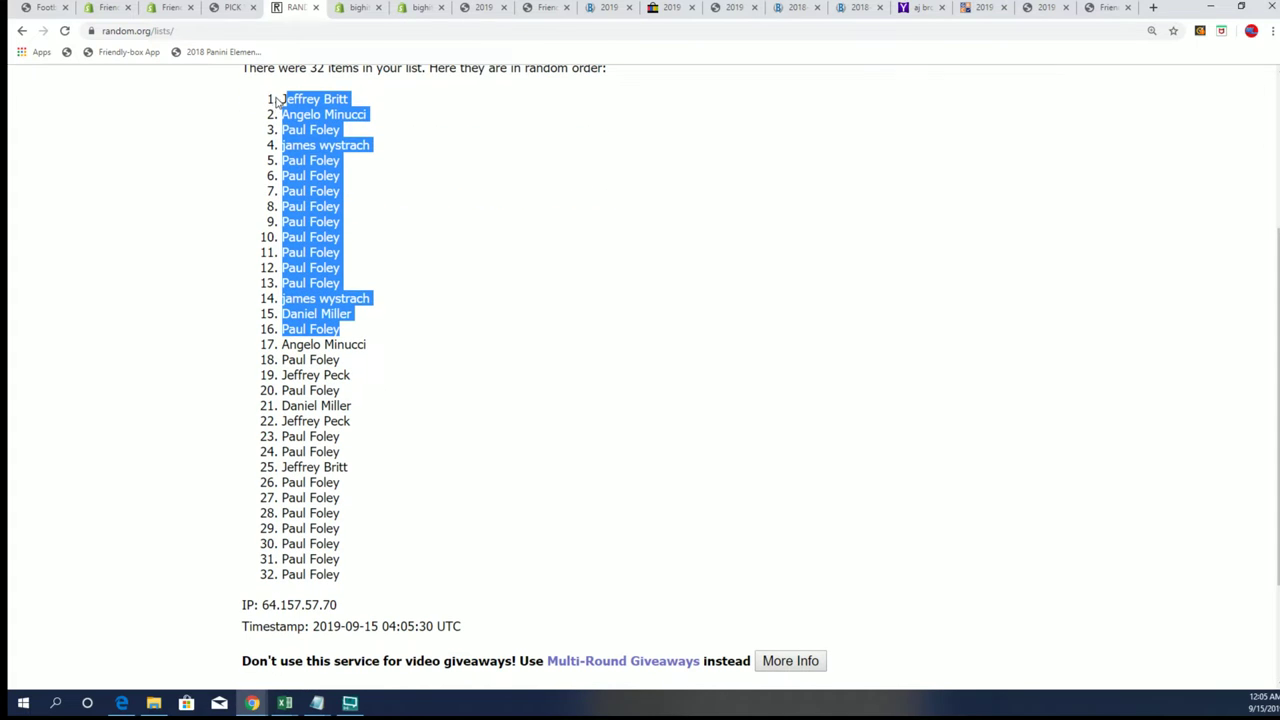
mouse_move(279, 101)
mouse_down()
mouse_move(306, 114)
mouse_move(314, 329)
mouse_move(341, 413)
mouse_up()
right_click(321, 393)
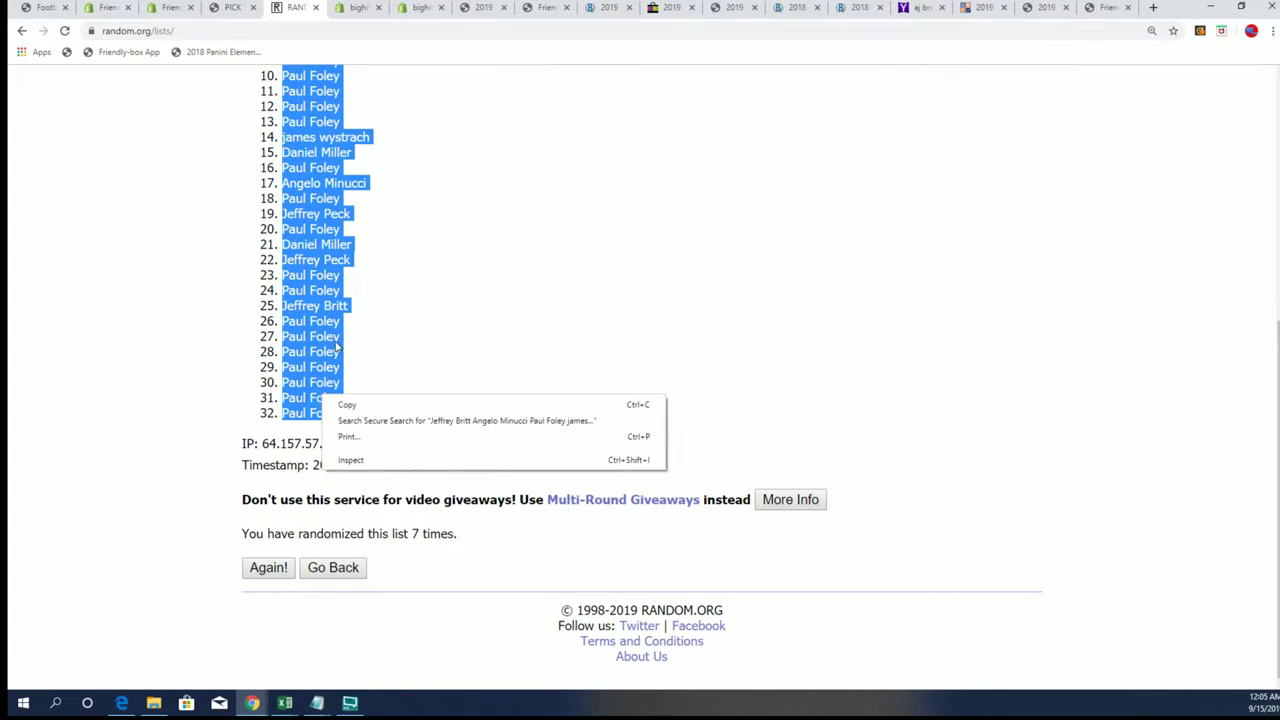
click(346, 404)
scroll(414, 534, up, 3)
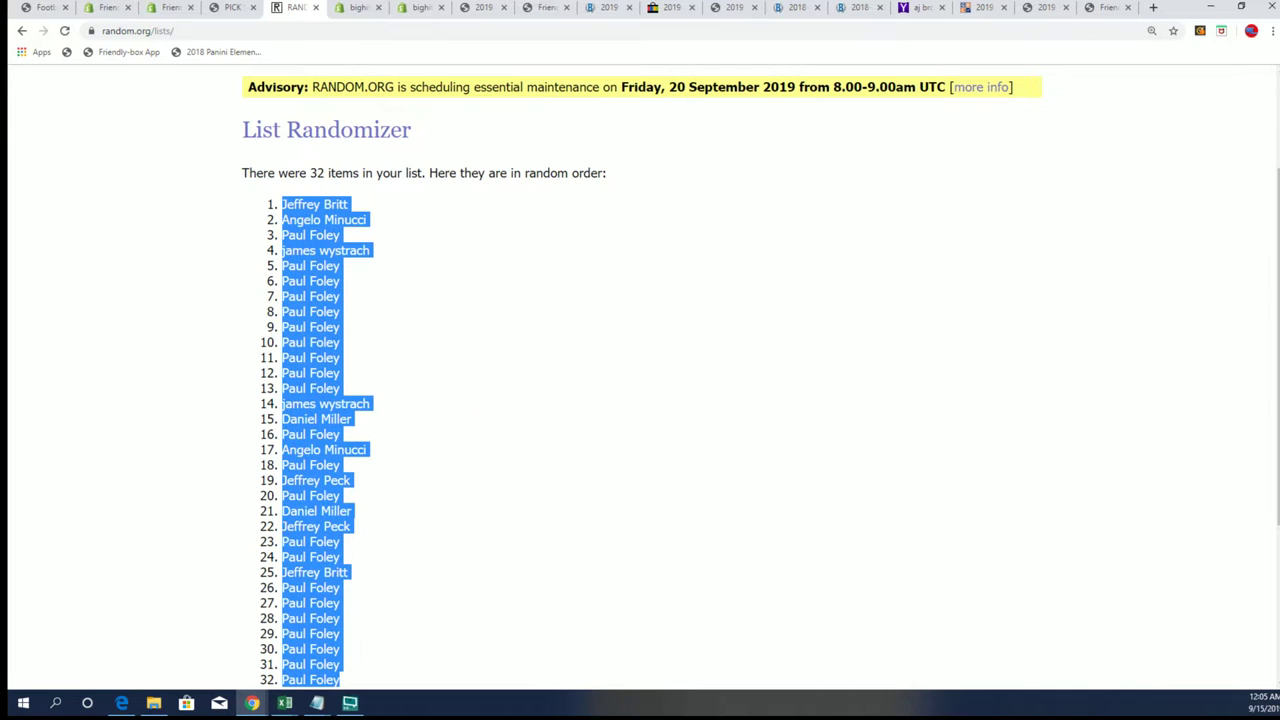
key(alt+Tab)
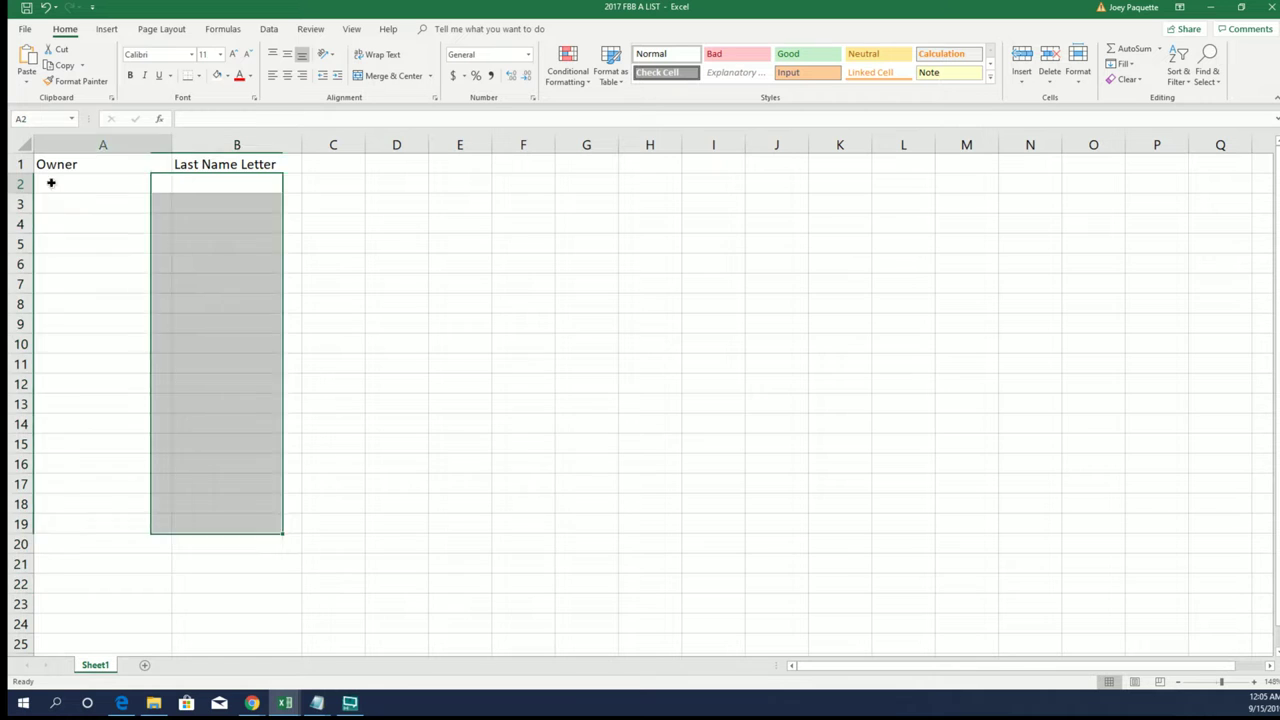
right_click(50, 183)
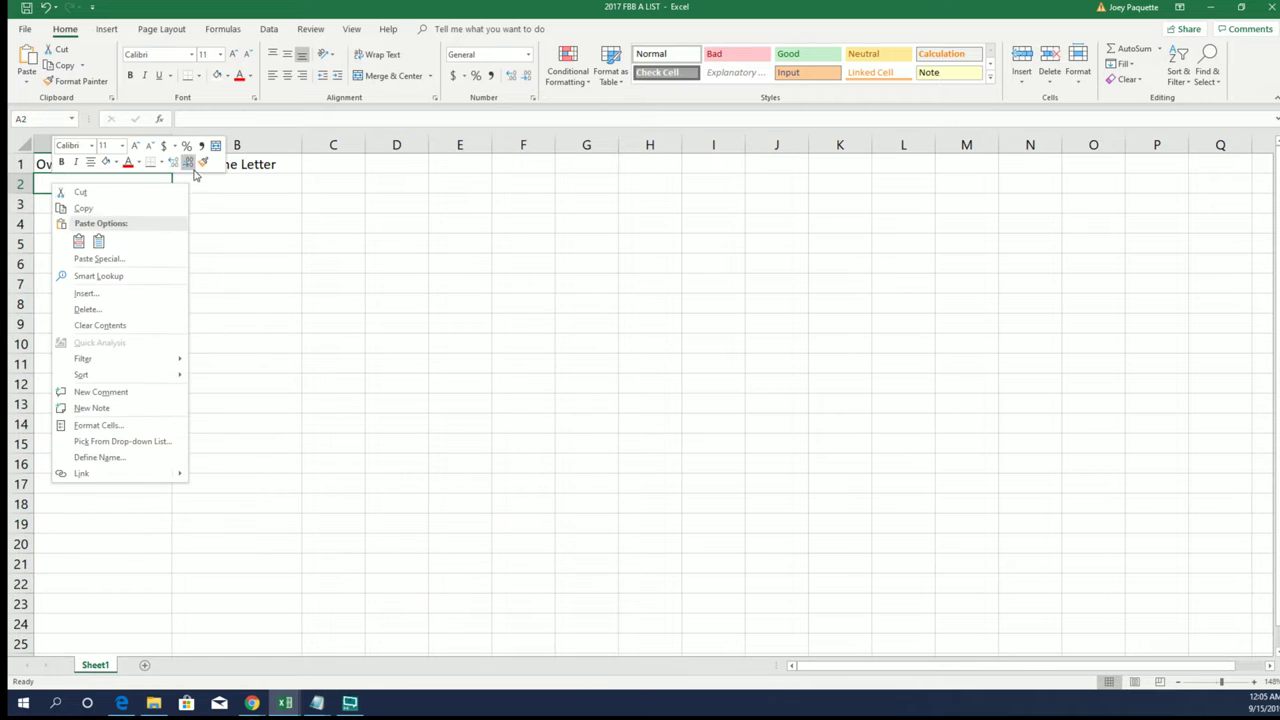
click(98, 241)
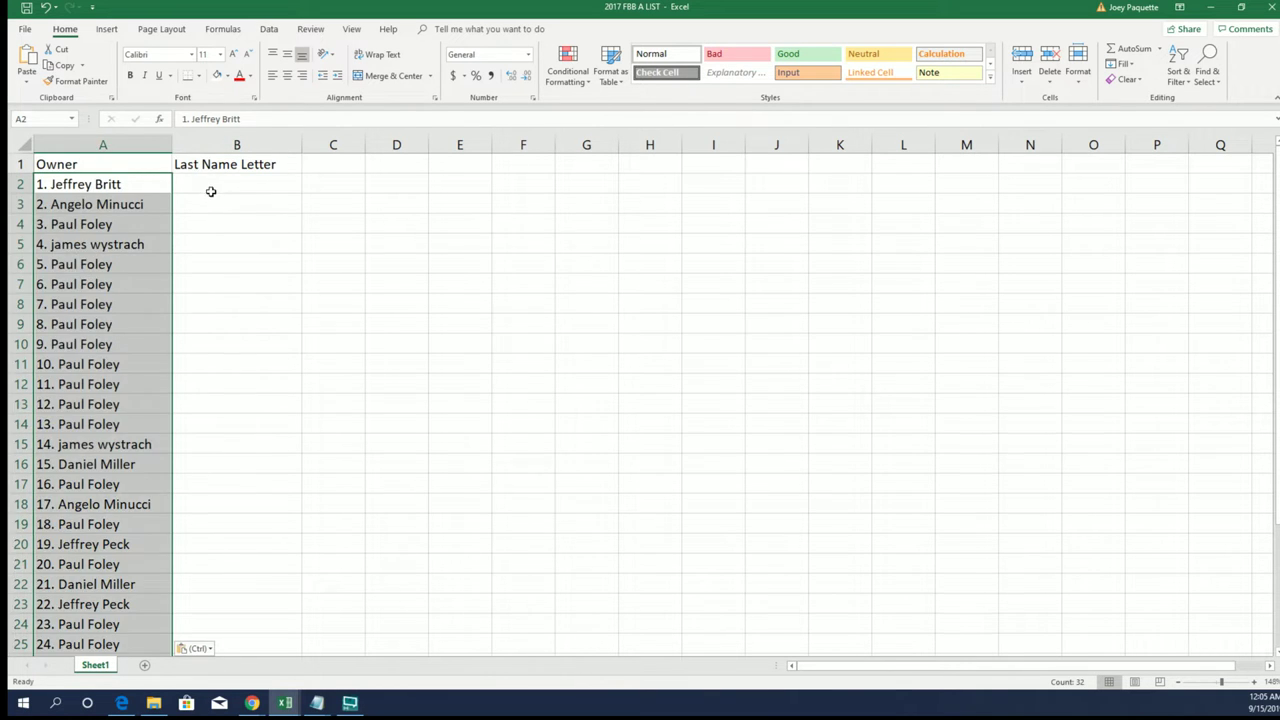
click(1208, 8)
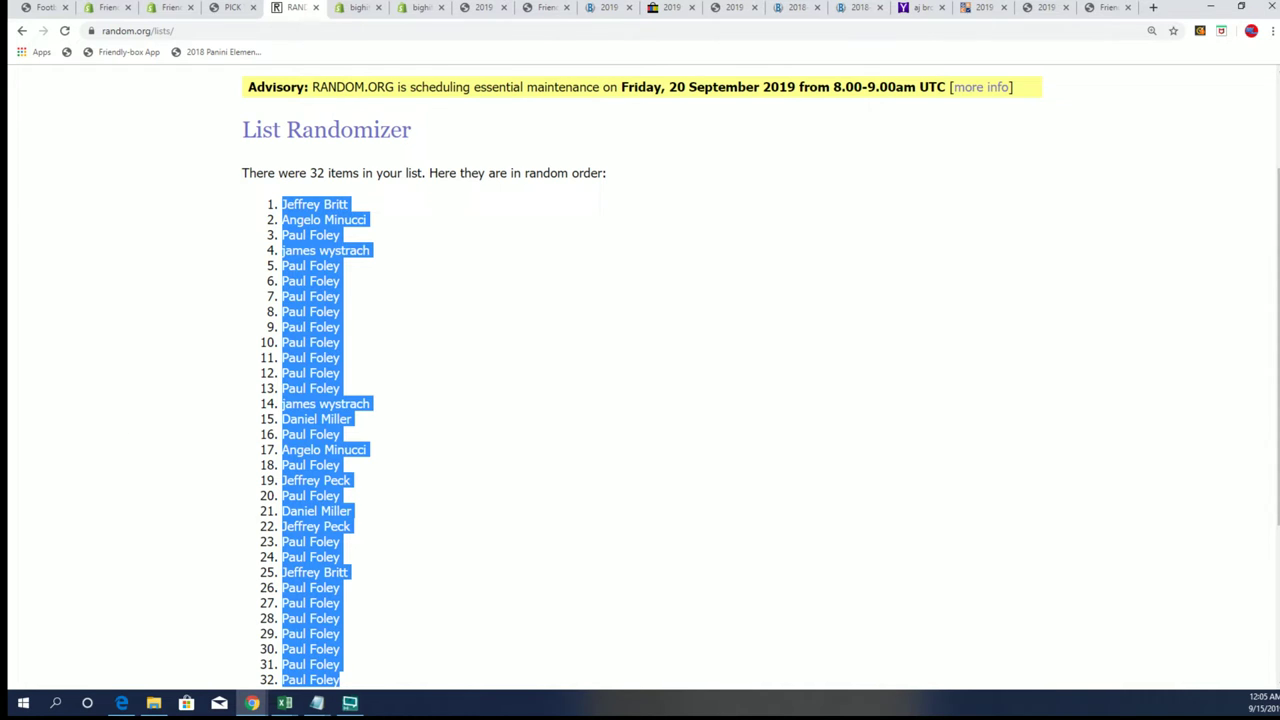
Switch windows until the AlphabeticalMLB workbook with empty OWNERS and TEAMS columns is in front.
key(alt+Tab)
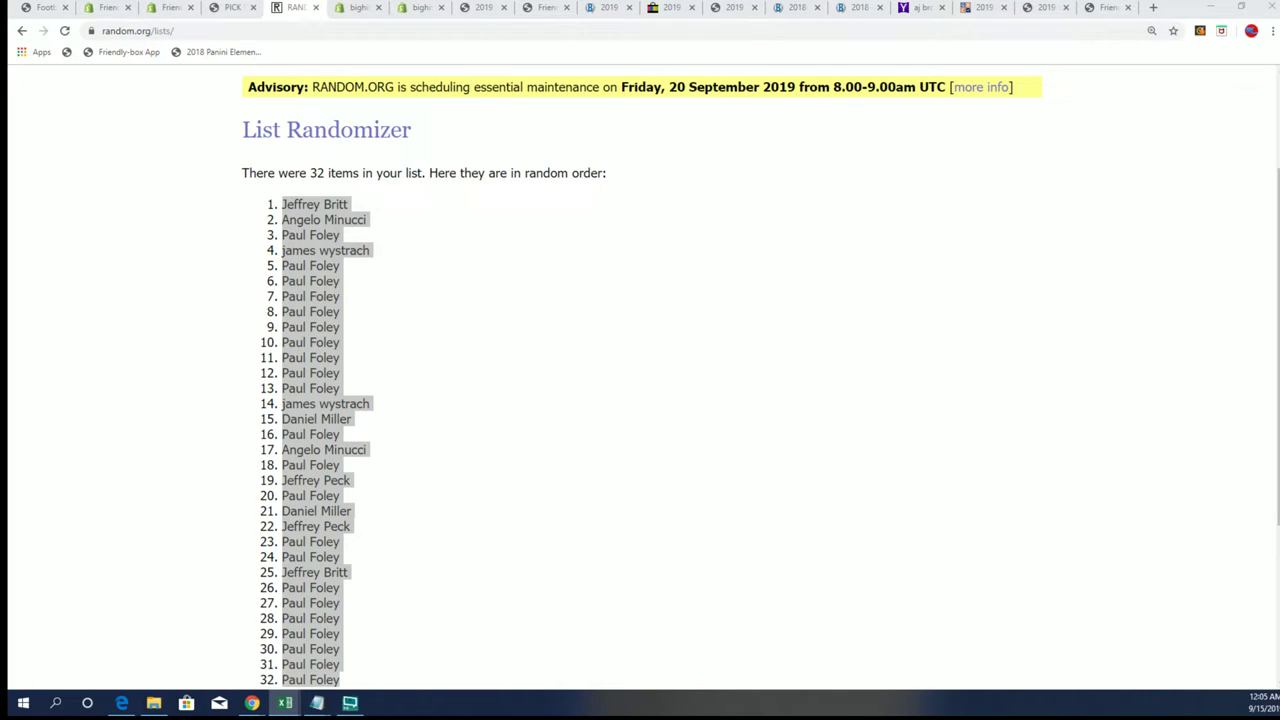
key(alt+Tab)
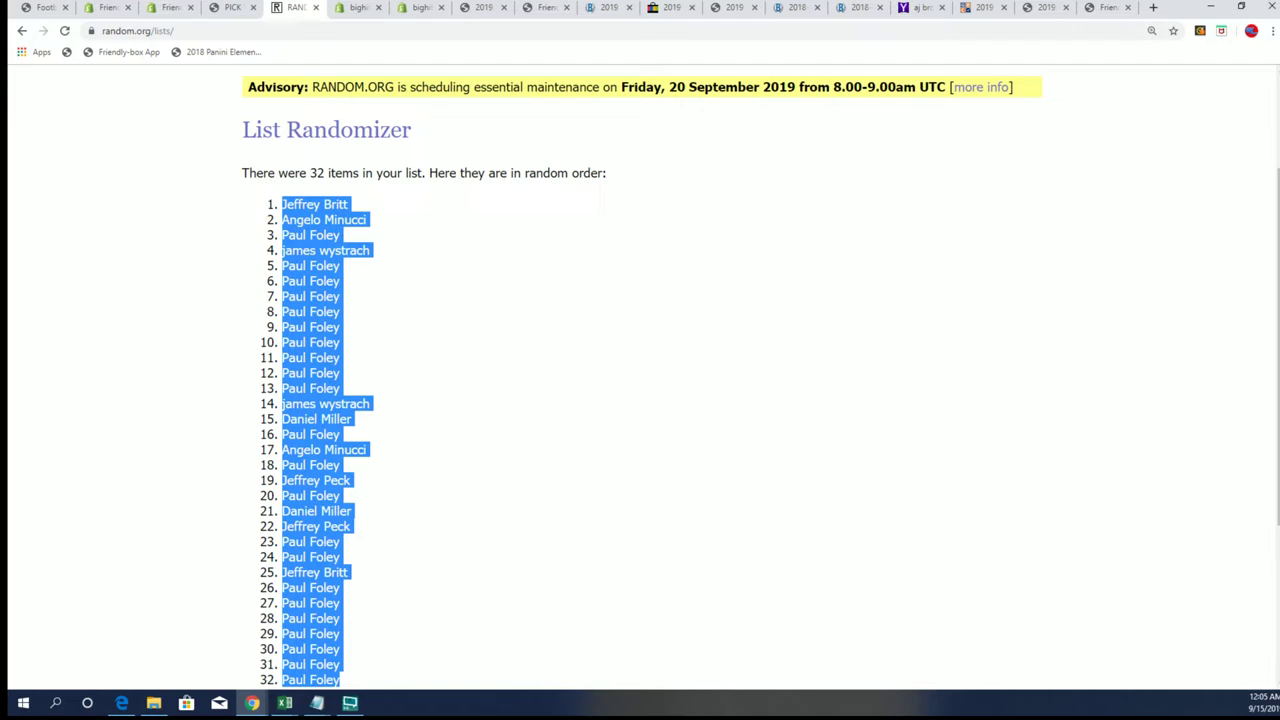
key(alt+Tab)
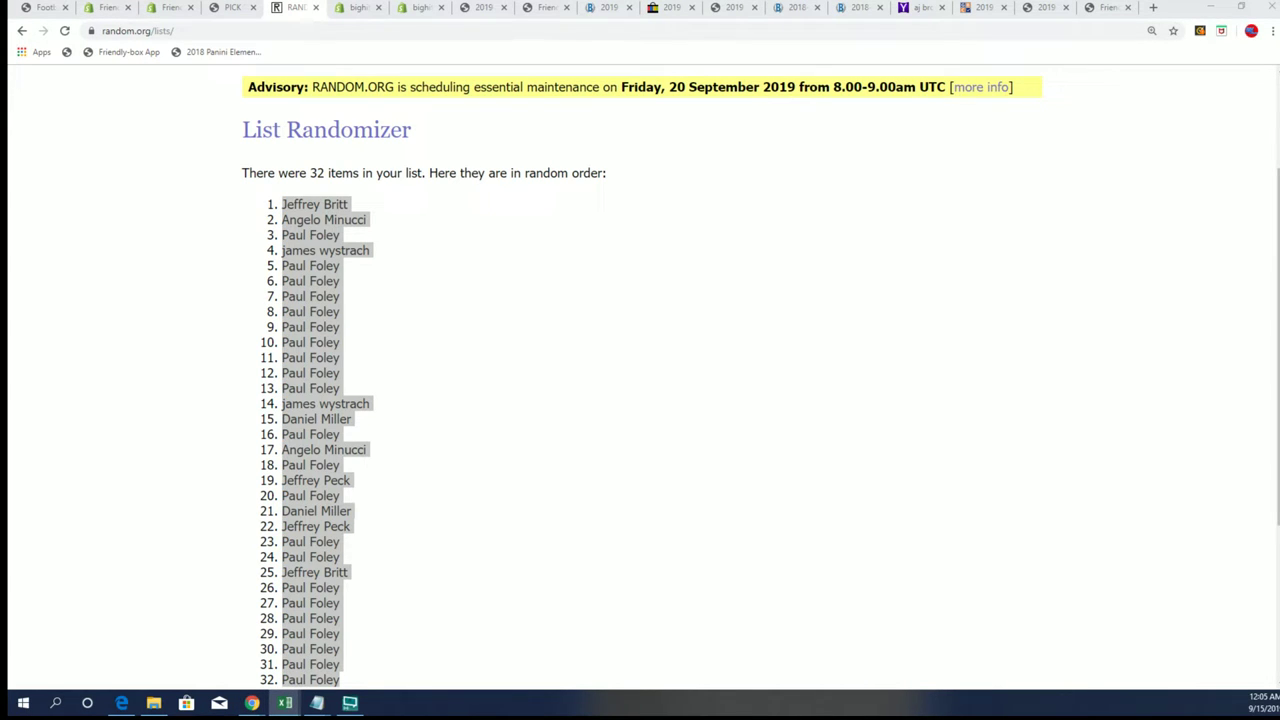
key(alt+Tab)
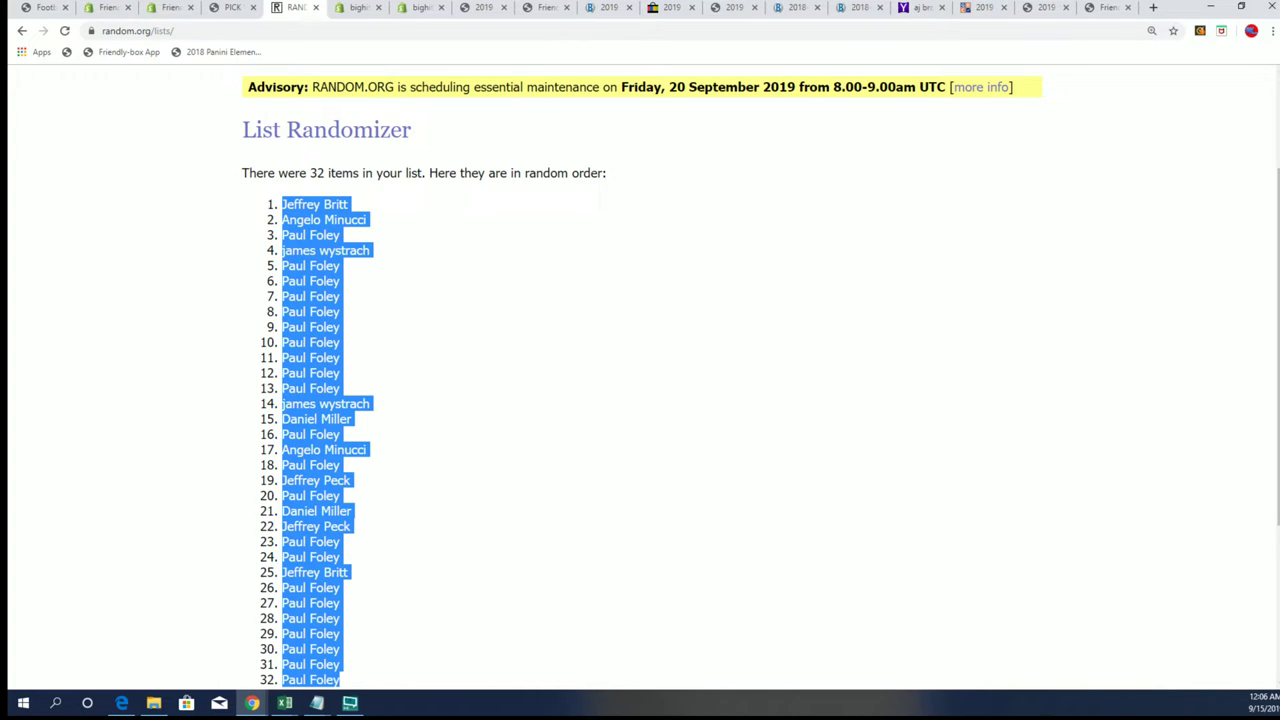
key(alt+Tab)
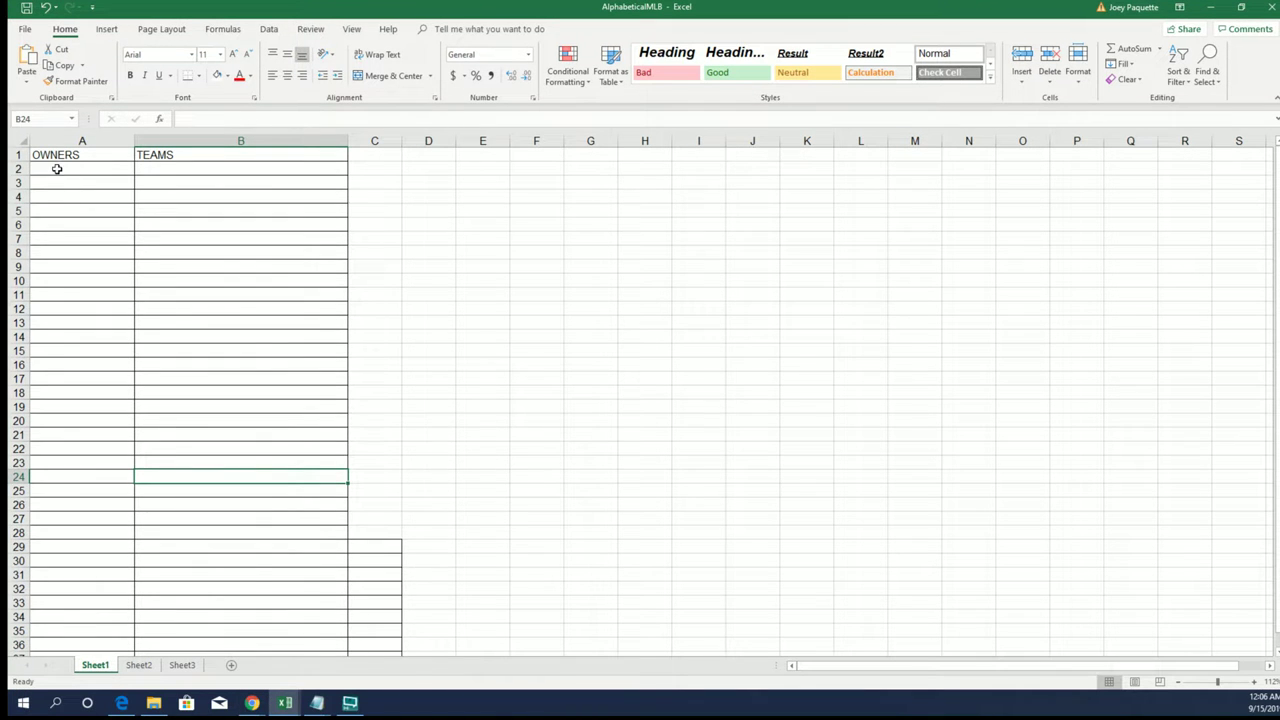
Paste the 32 randomized, numbered owners into the OWNERS column at A2:A33.
click(57, 169)
right_click(57, 169)
click(105, 227)
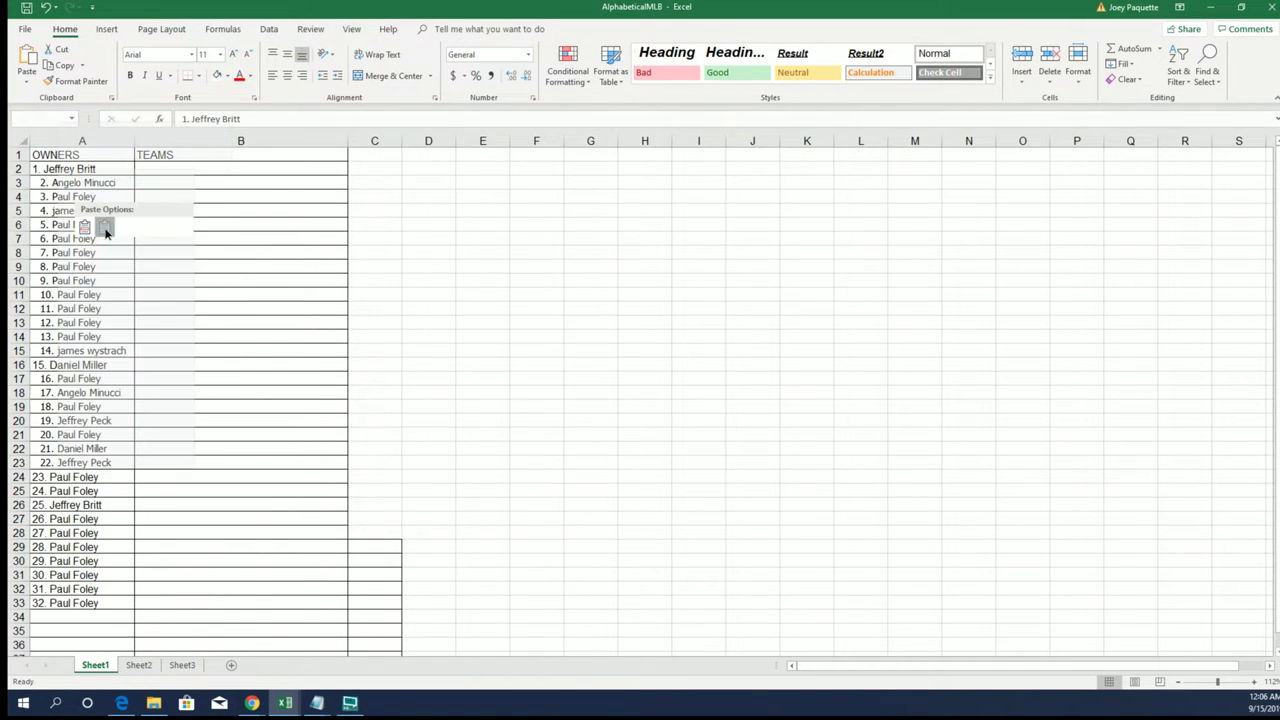
mouse_move(307, 9)
mouse_down()
mouse_move(569, 114)
mouse_move(712, 86)
mouse_move(636, 38)
mouse_up()
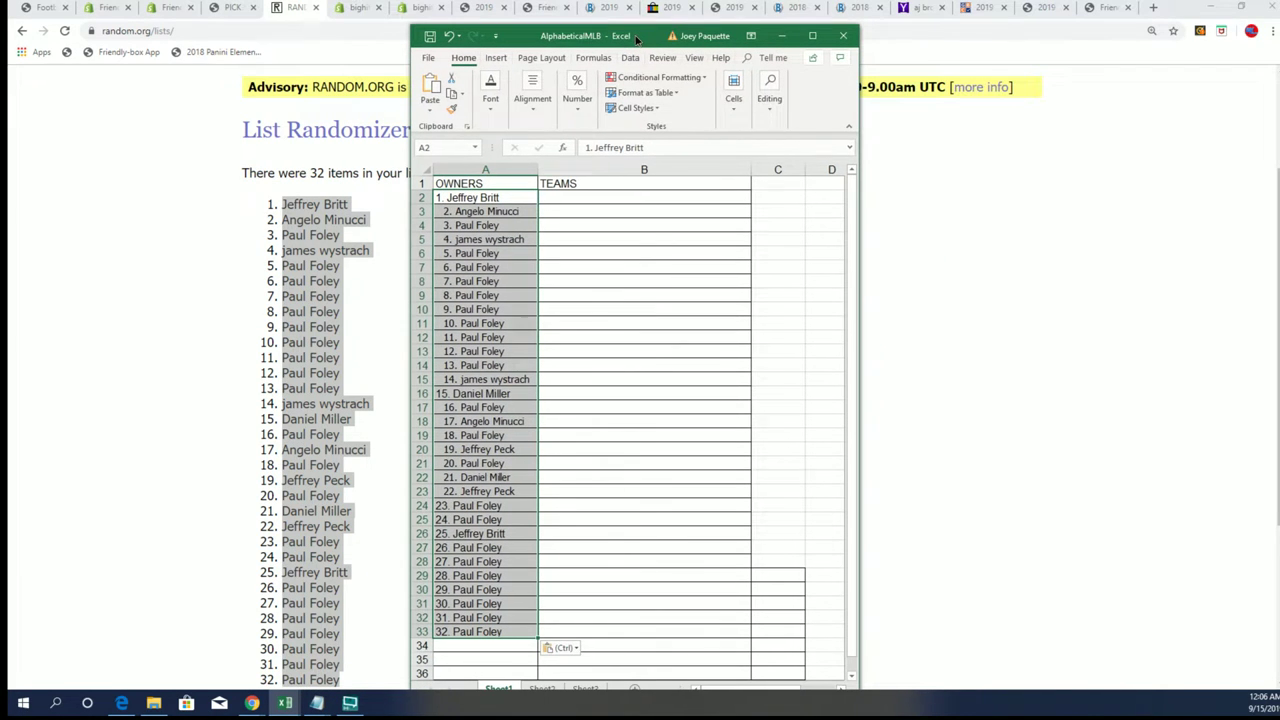
scroll(341, 346, down, 2)
scroll(341, 346, up, 2)
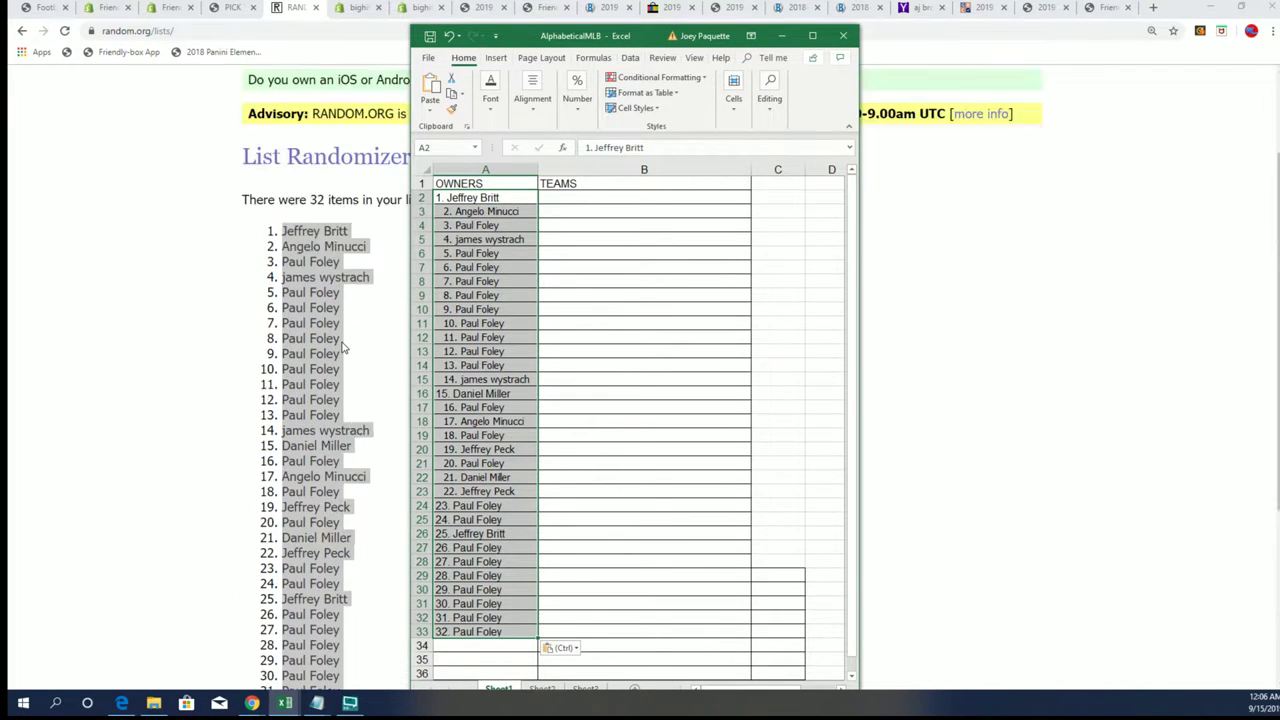
scroll(341, 346, up, 1)
Select B2 under TEAMS, then reload a blank List Randomizer form in the browser.
click(572, 196)
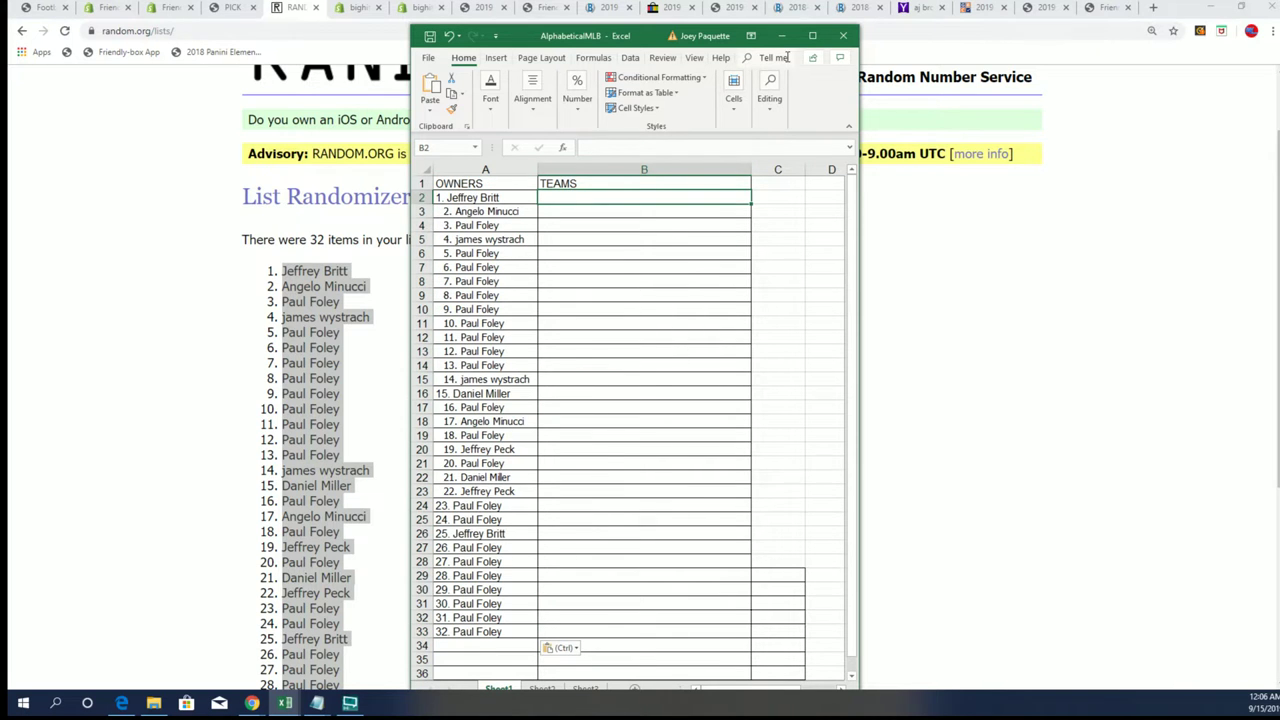
click(812, 35)
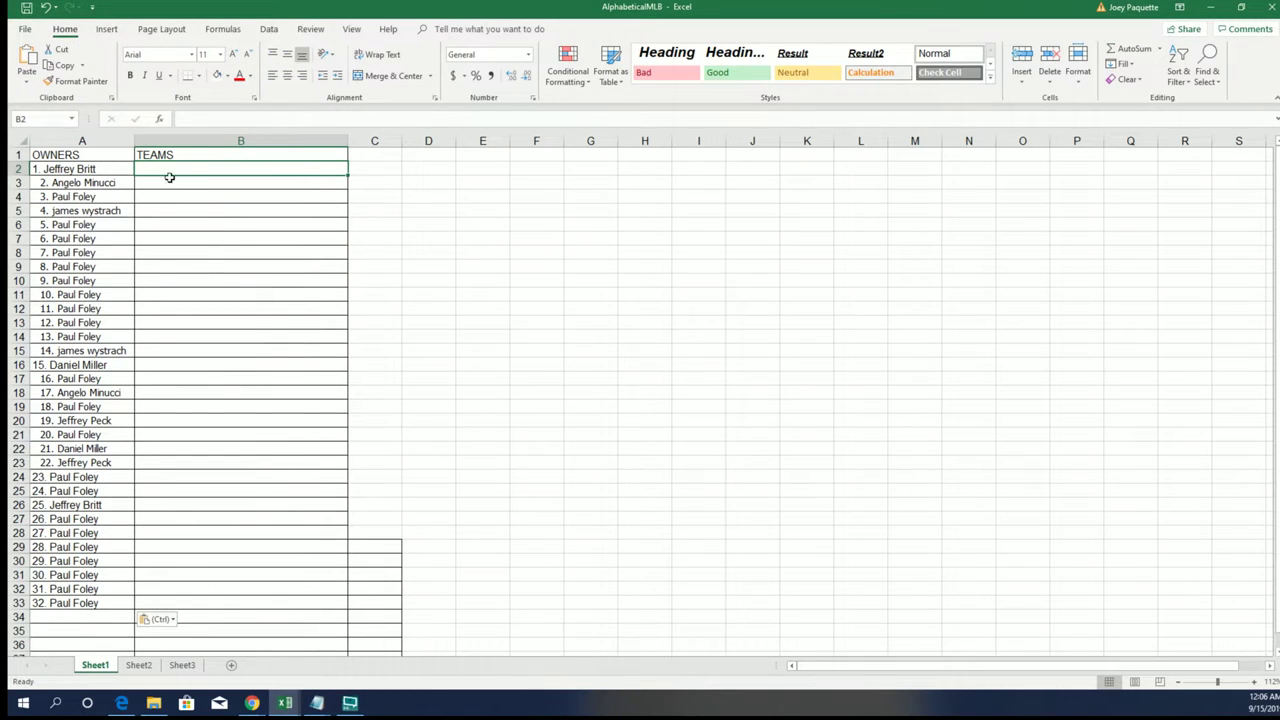
click(1210, 7)
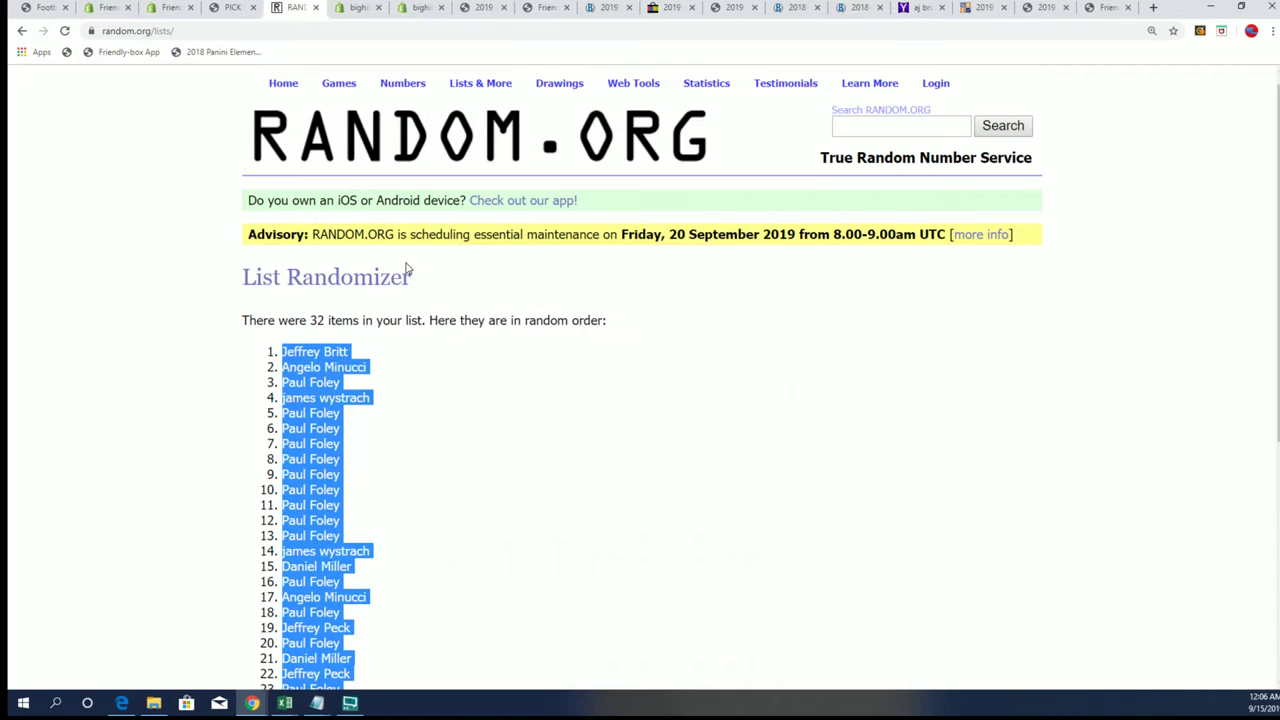
click(484, 121)
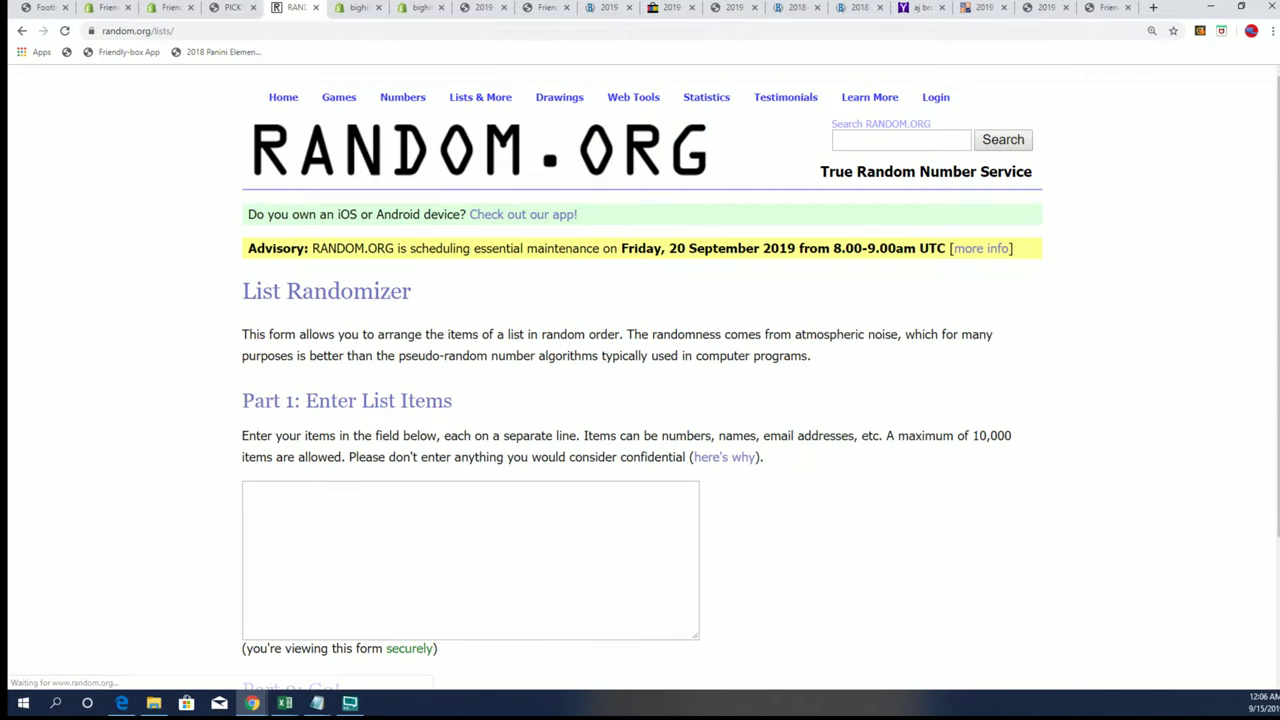
Copy the full list of NFL team names from the Notepad file.
key(alt+Tab)
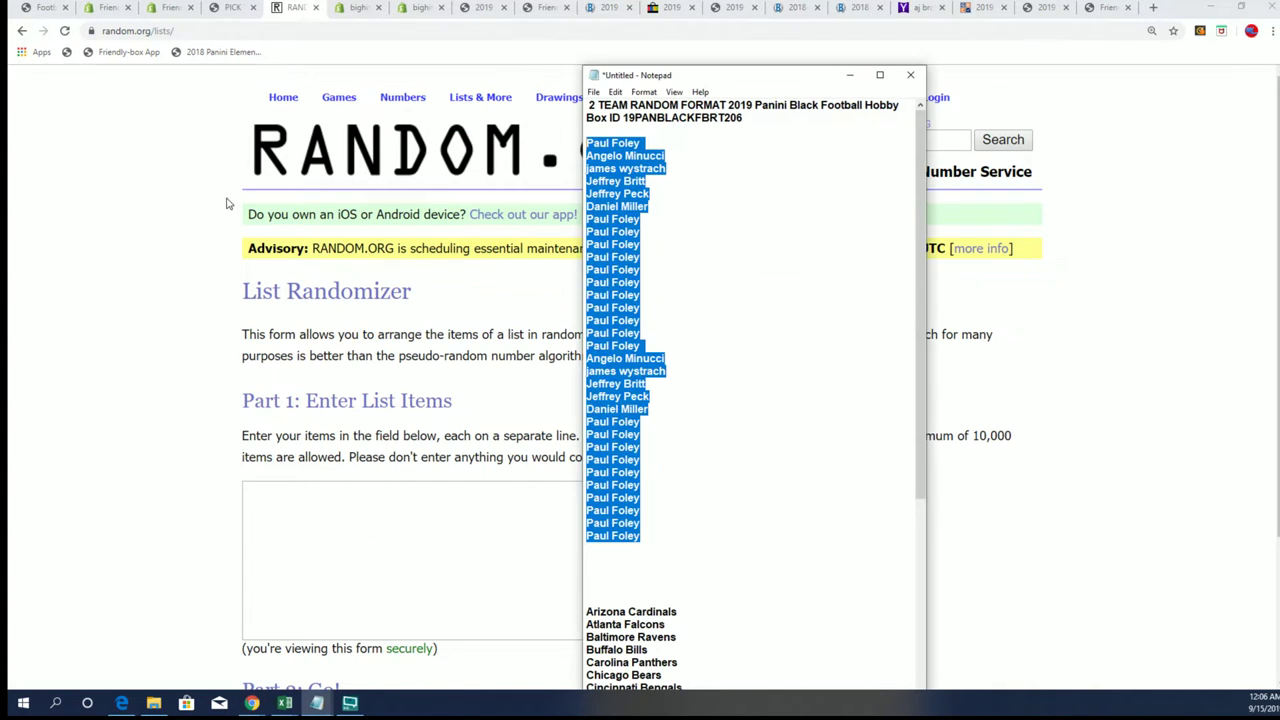
drag(757, 68, 757, 0)
scroll(743, 391, down, 6)
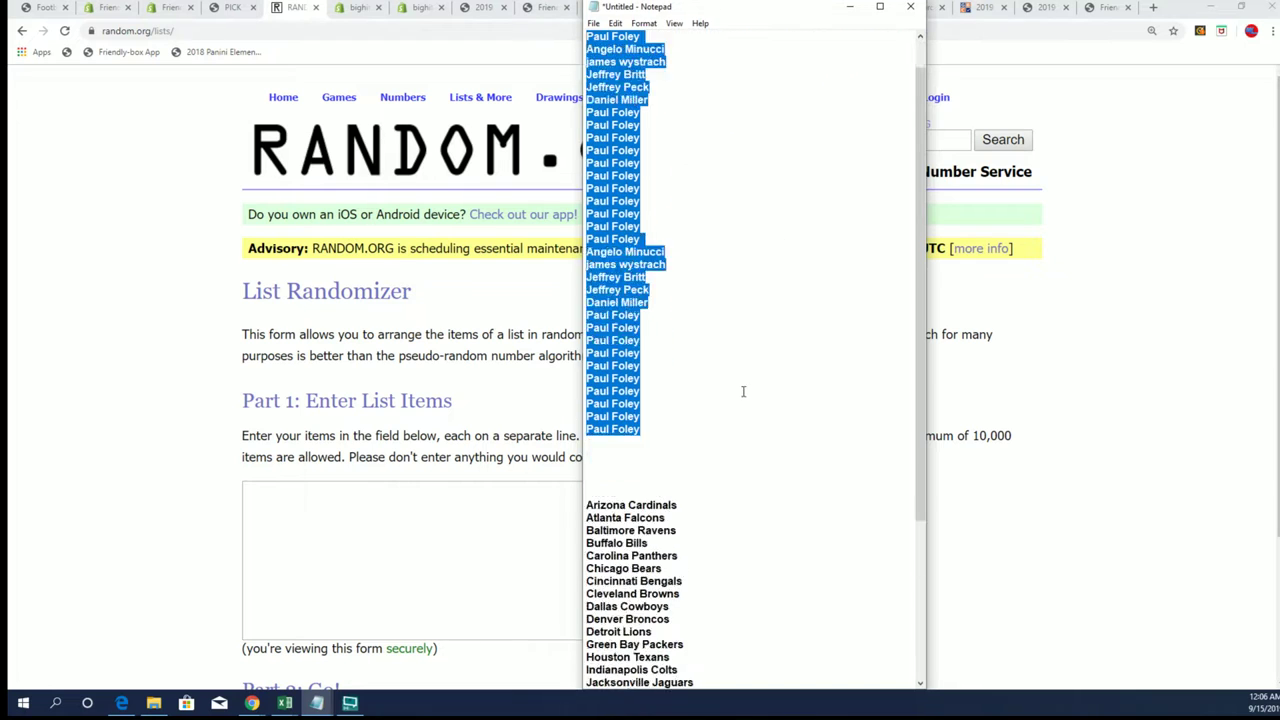
scroll(729, 410, down, 1)
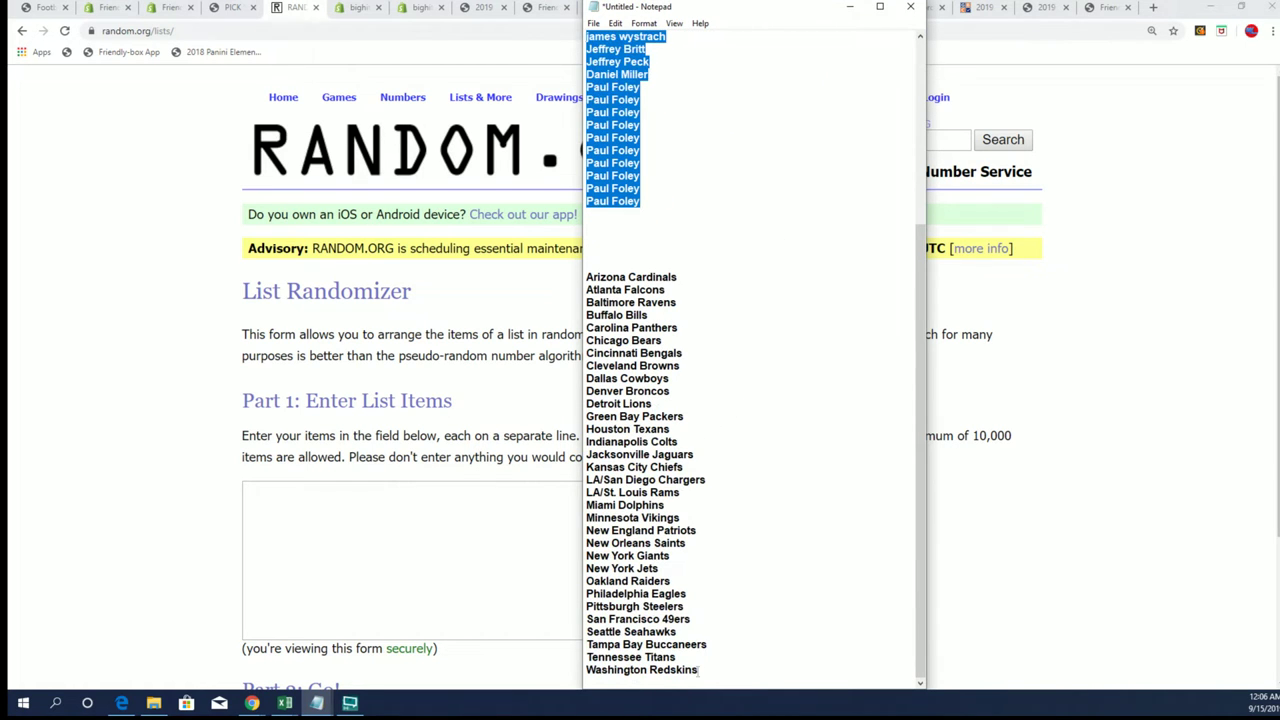
drag(698, 670, 591, 277)
right_click(607, 285)
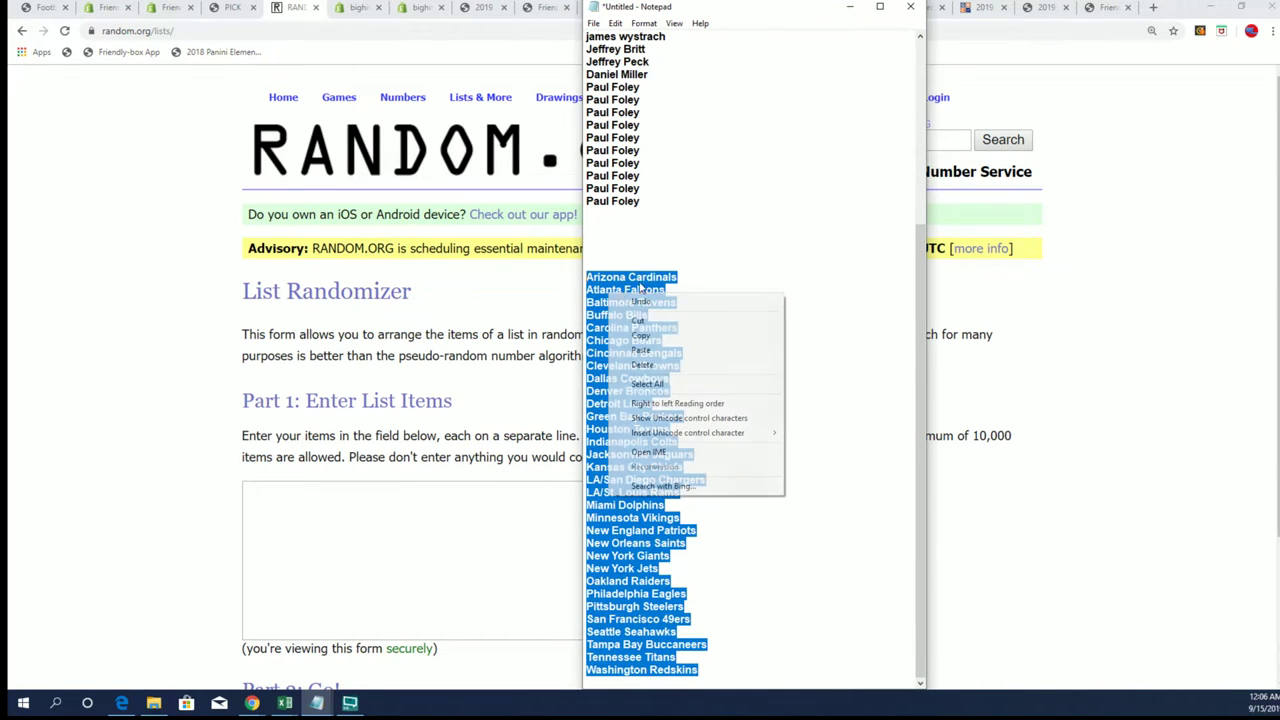
click(630, 337)
Paste the 32 NFL teams into the List Randomizer and randomize them seven times.
click(267, 512)
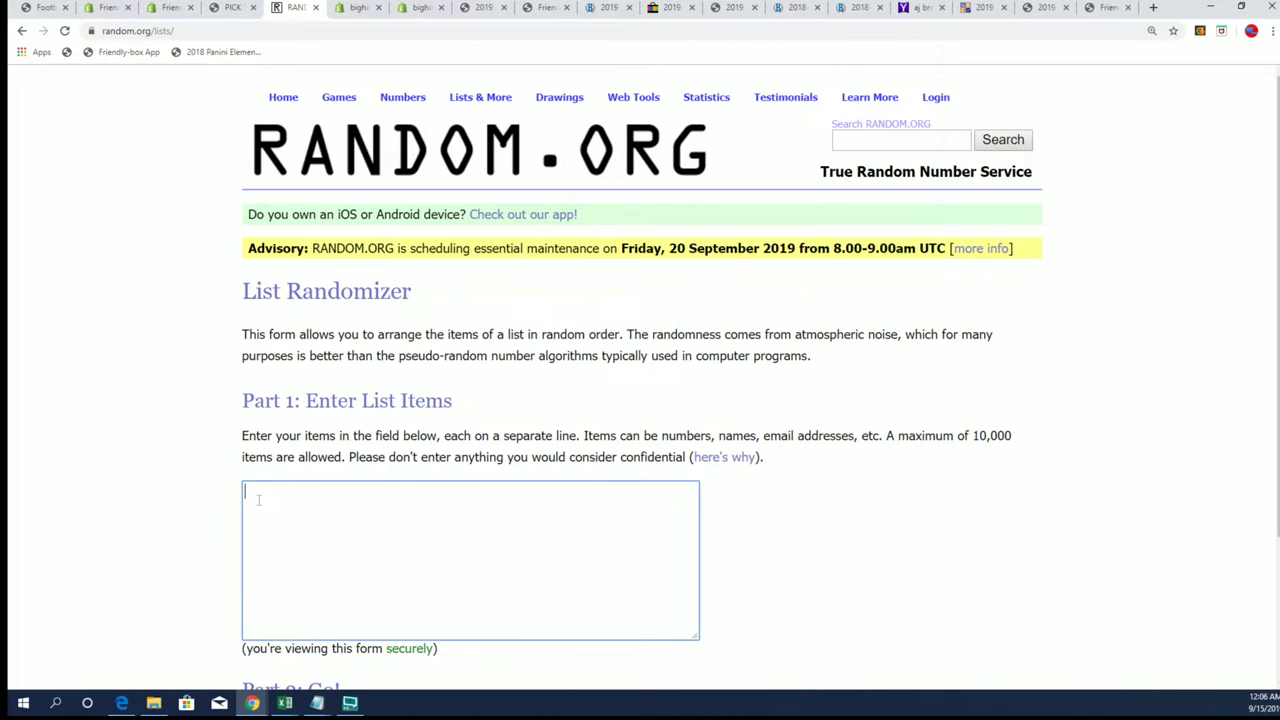
right_click(267, 505)
click(300, 397)
scroll(883, 482, down, 2)
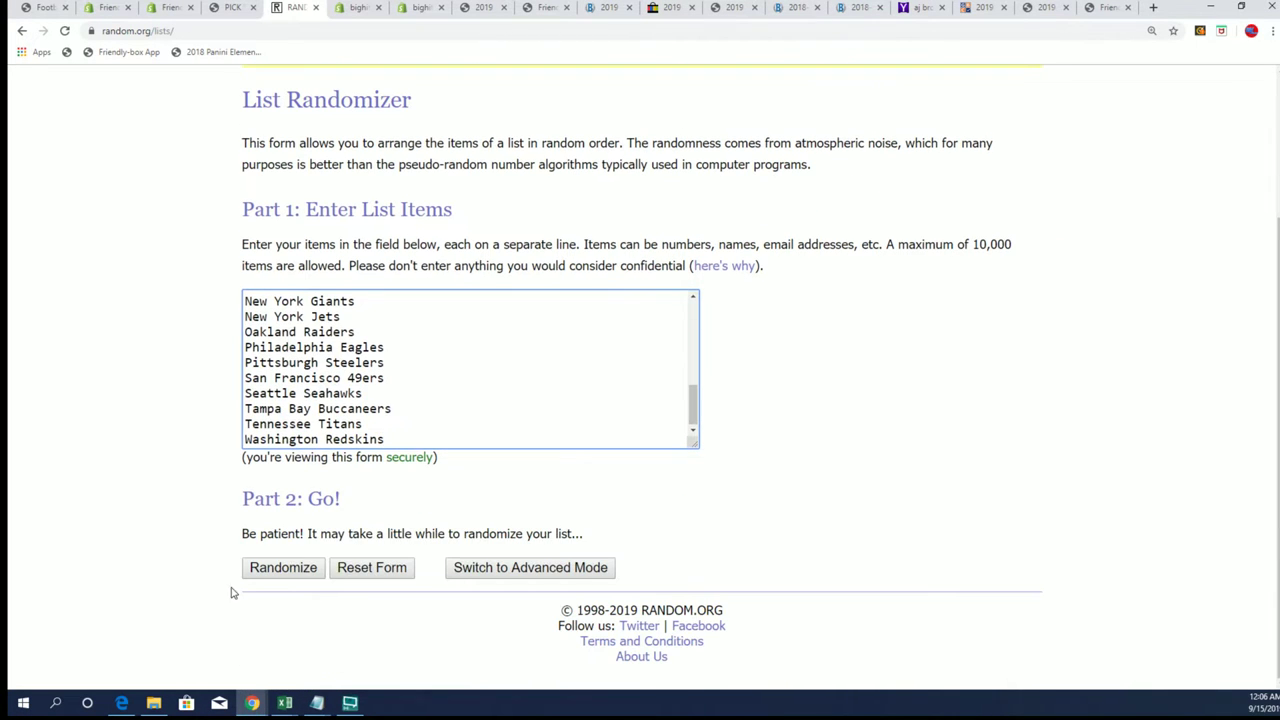
click(283, 568)
click(281, 567)
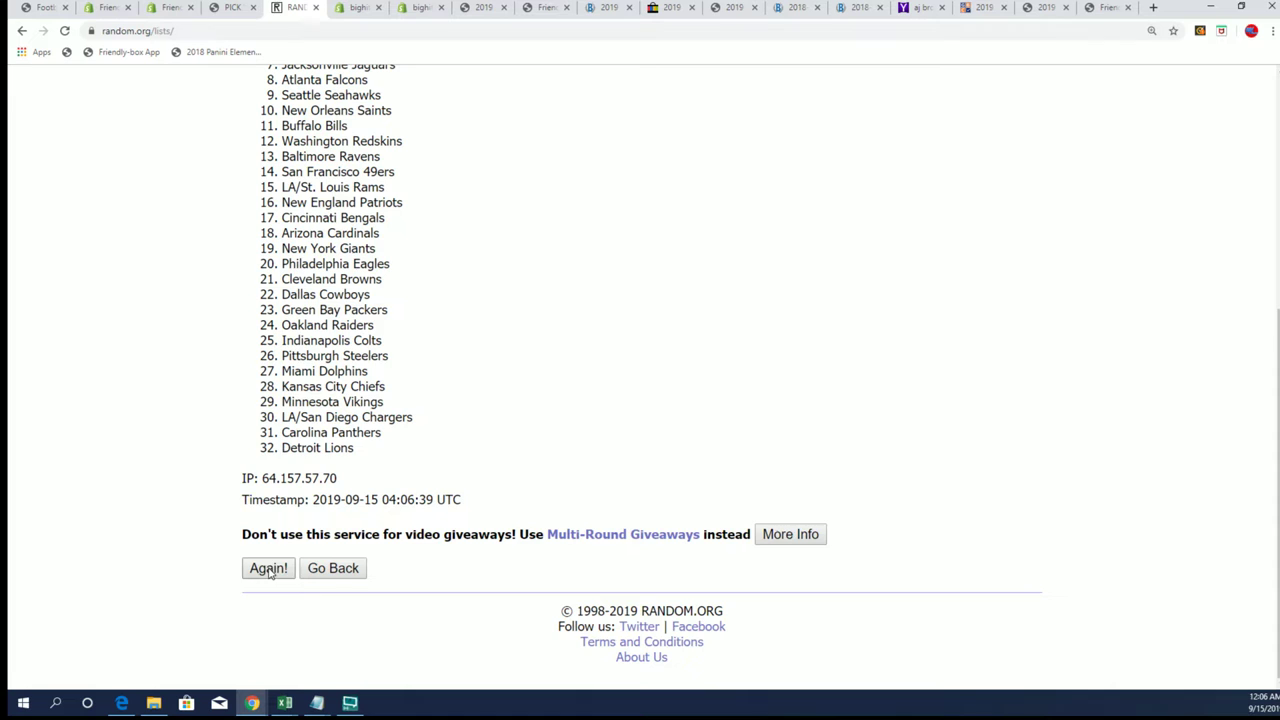
click(285, 563)
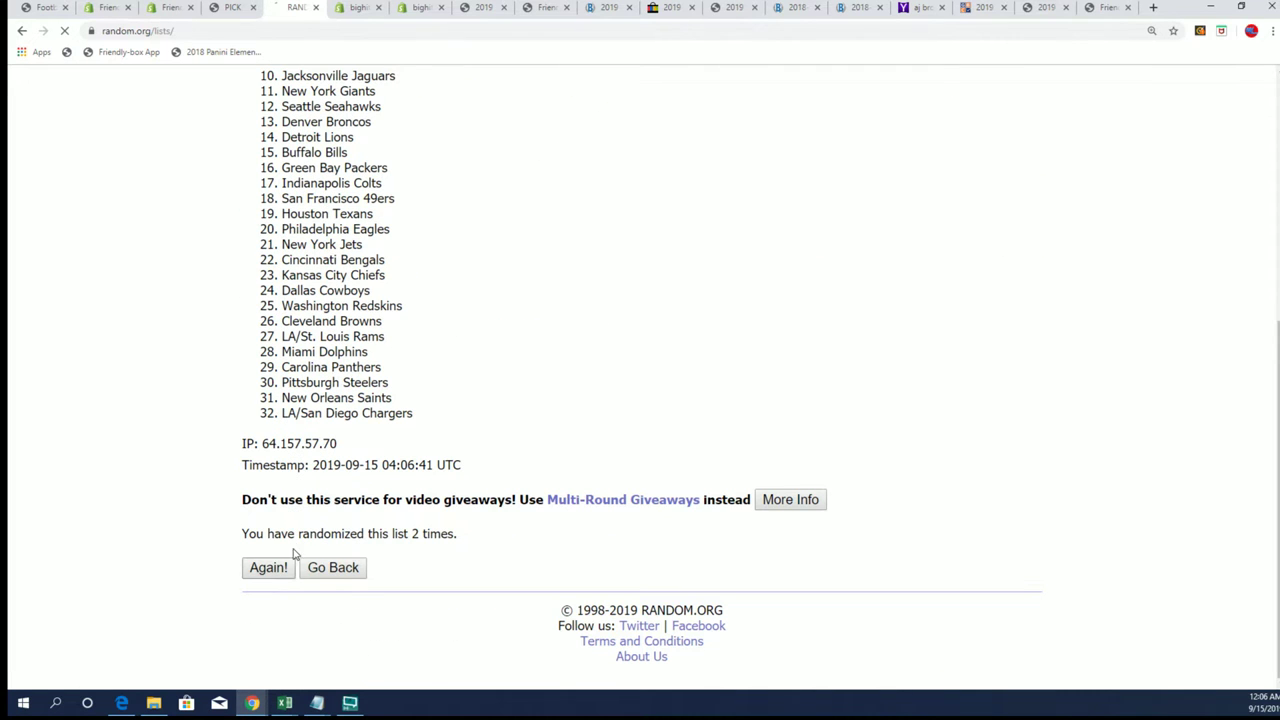
click(275, 567)
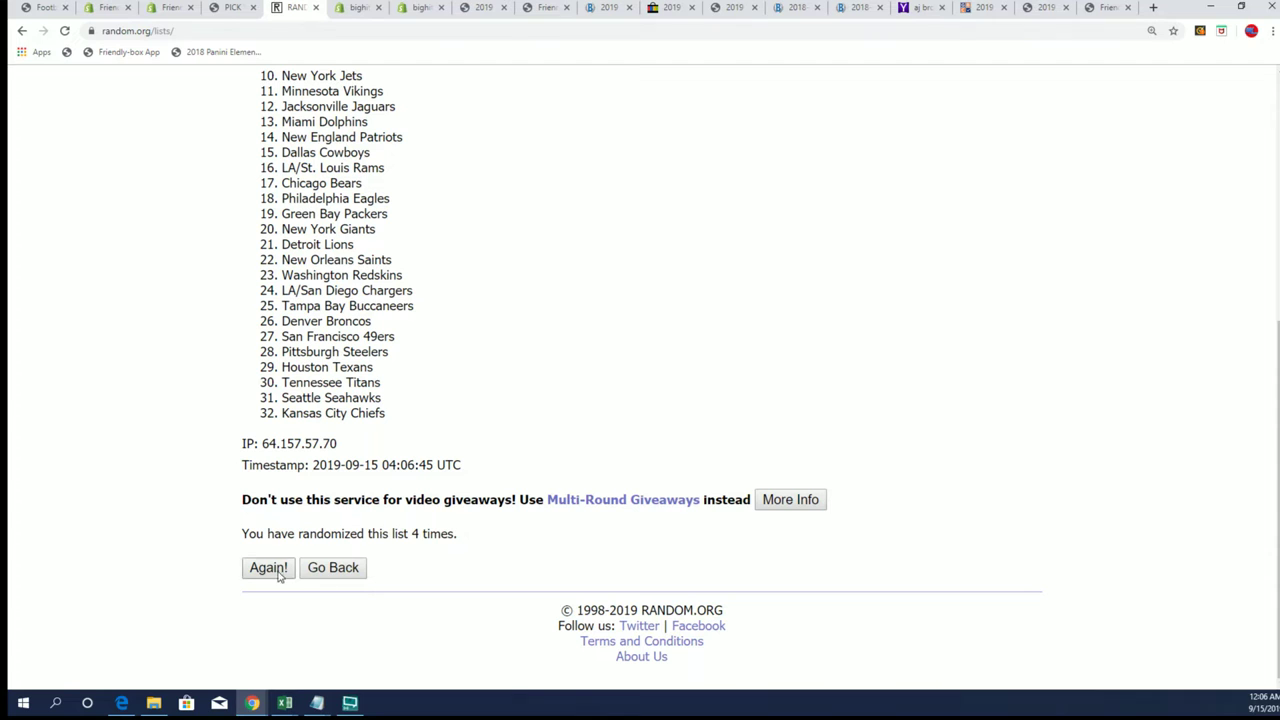
click(276, 568)
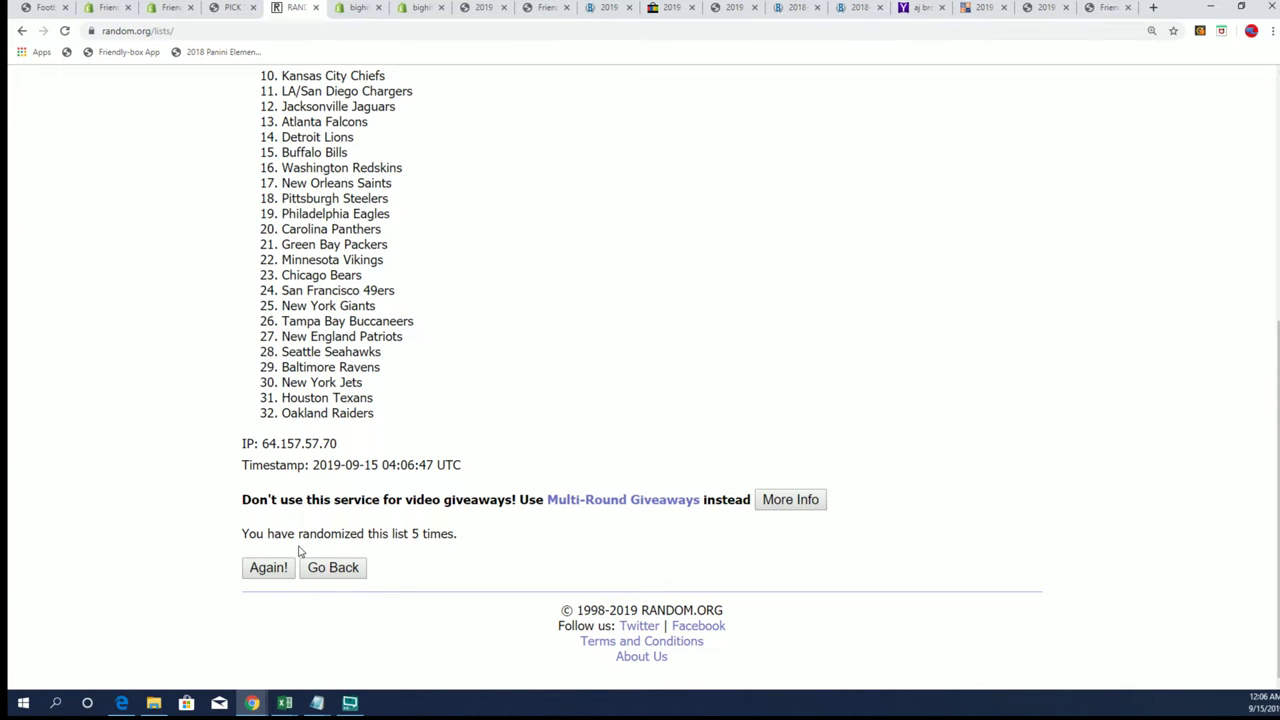
click(268, 567)
scroll(574, 457, down, 5)
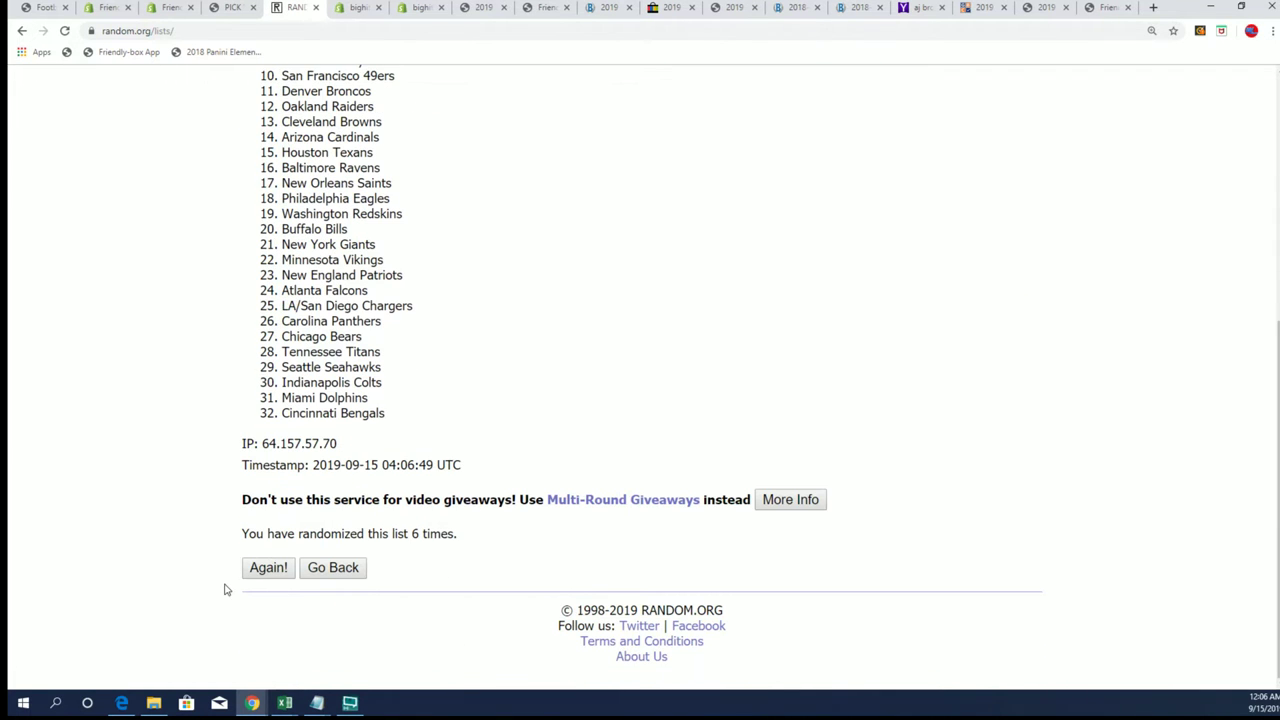
click(266, 567)
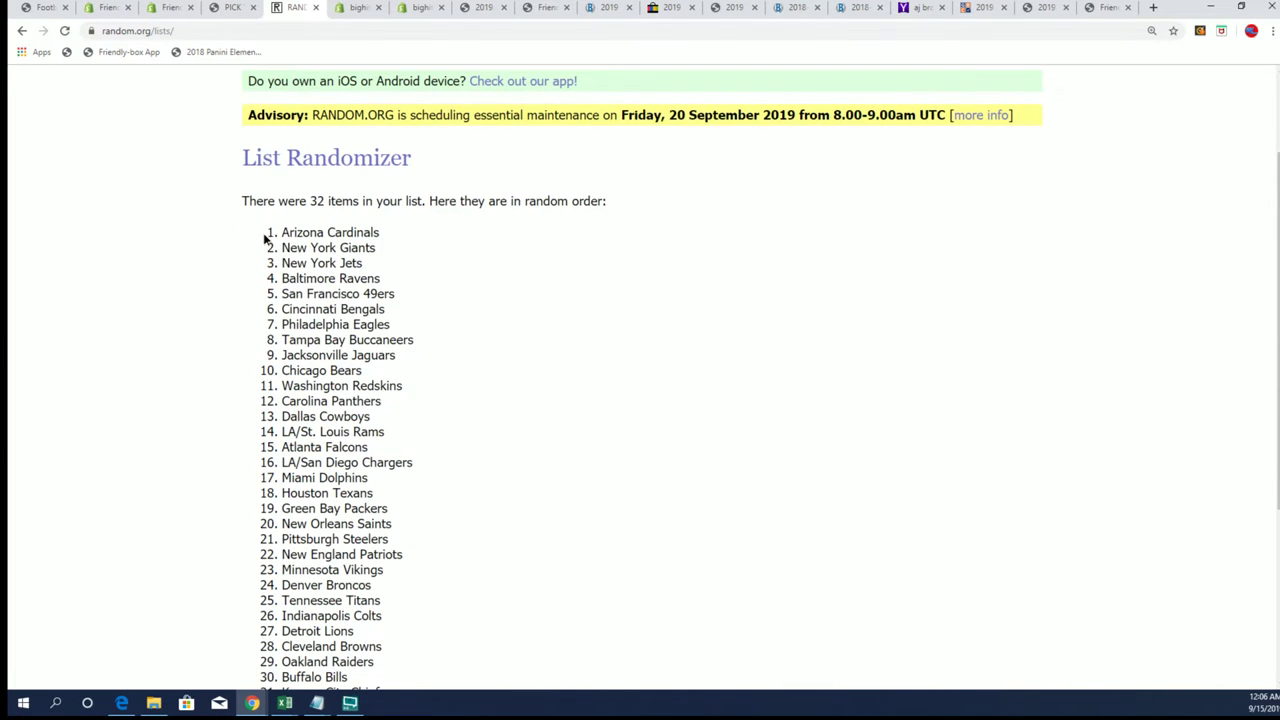
Copy the shuffled team list, now headed by Arizona Cardinals.
mouse_move(264, 237)
mouse_down()
mouse_move(417, 497)
mouse_move(385, 508)
mouse_up()
right_click(352, 415)
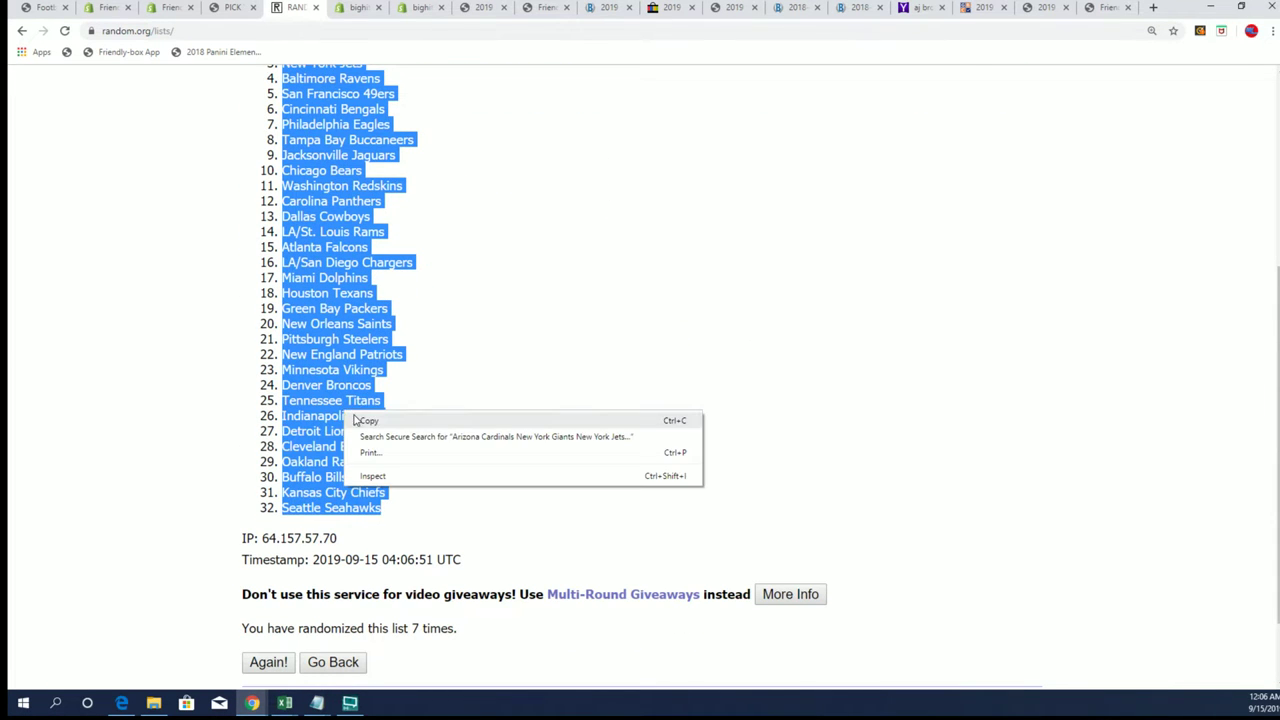
click(358, 420)
scroll(643, 494, up, 2)
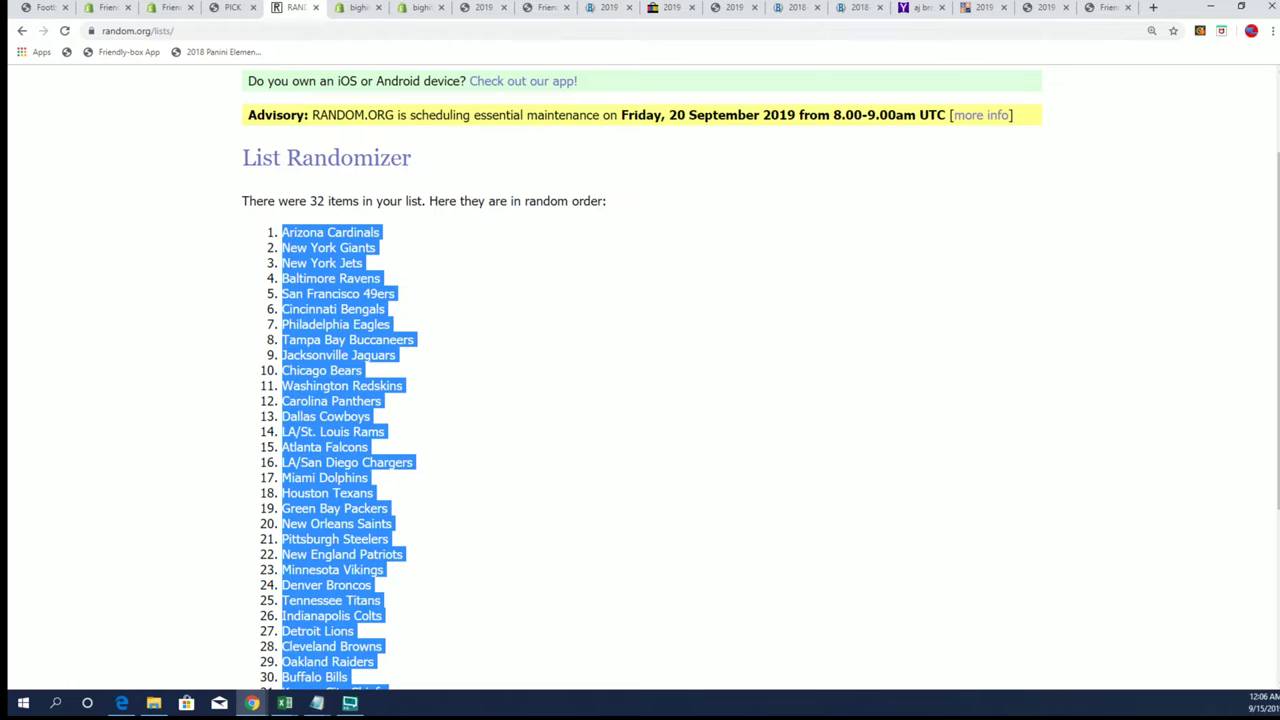
Paste the shuffled, numbered teams into B2:B33 beside the owners.
key(alt+Tab)
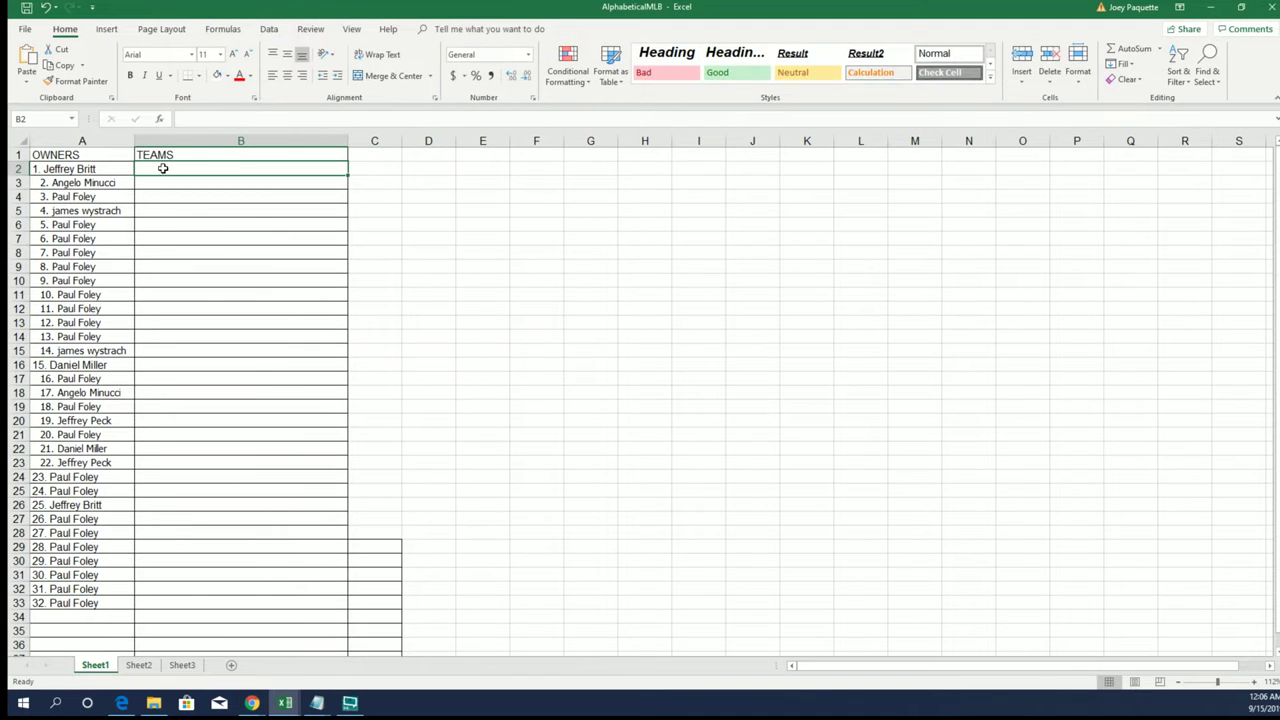
right_click(163, 169)
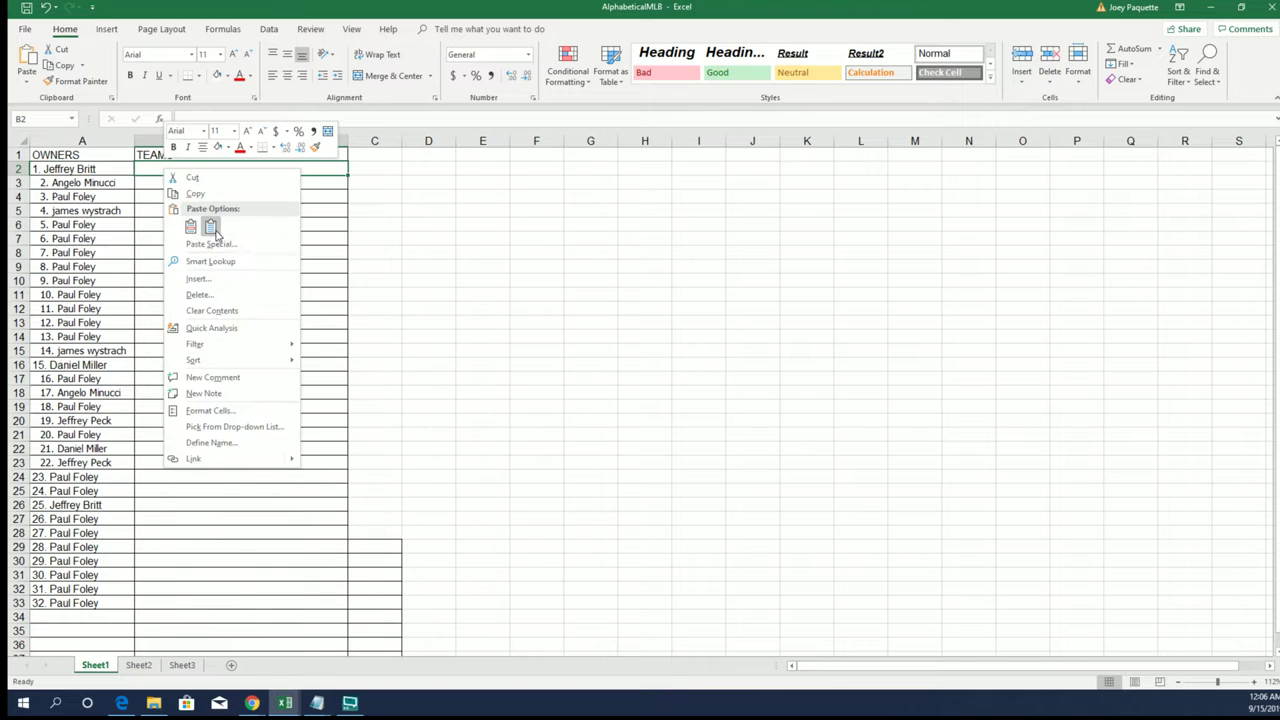
click(209, 226)
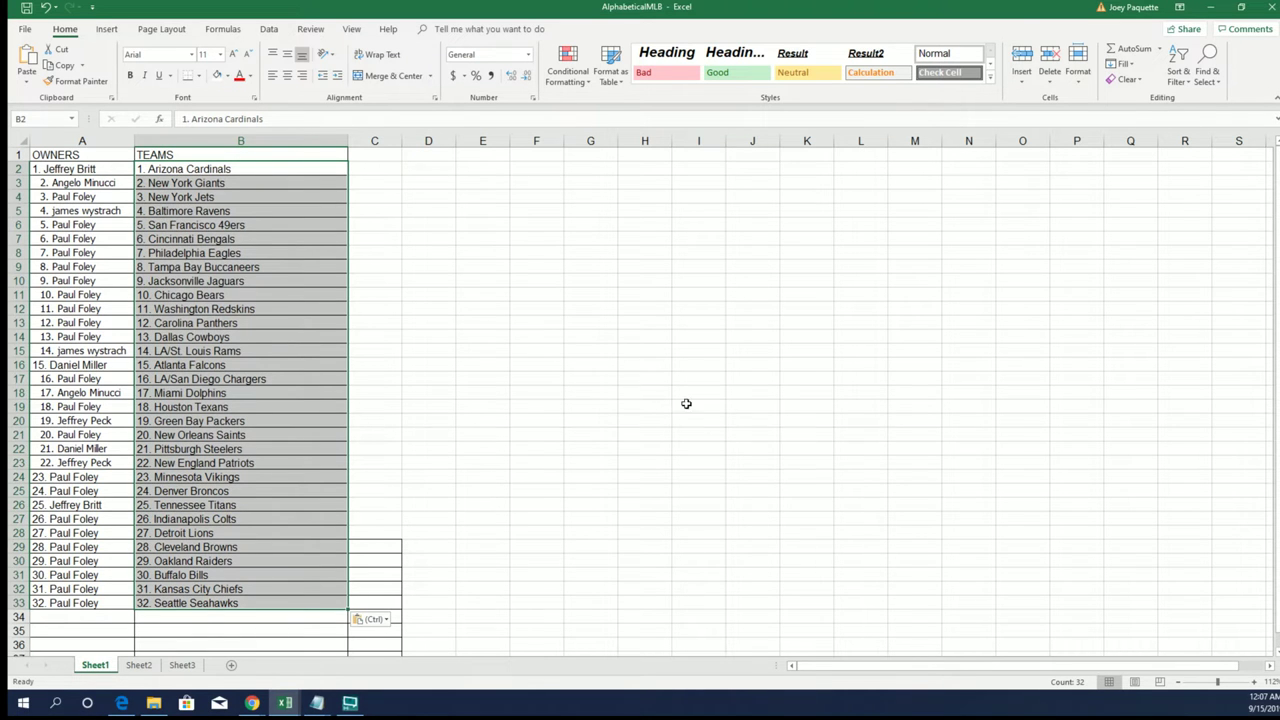
Zoom in and review the owner–team pairings from owner 2 down to owner 31.
click(1232, 681)
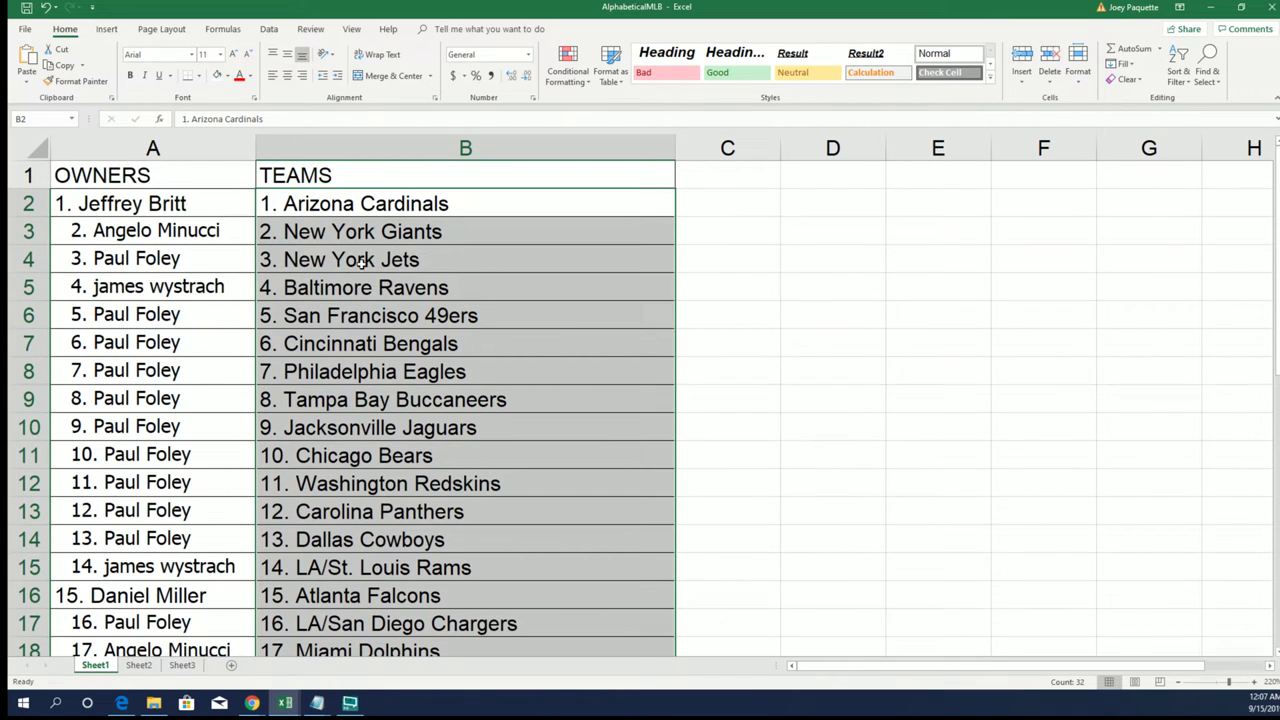
click(320, 234)
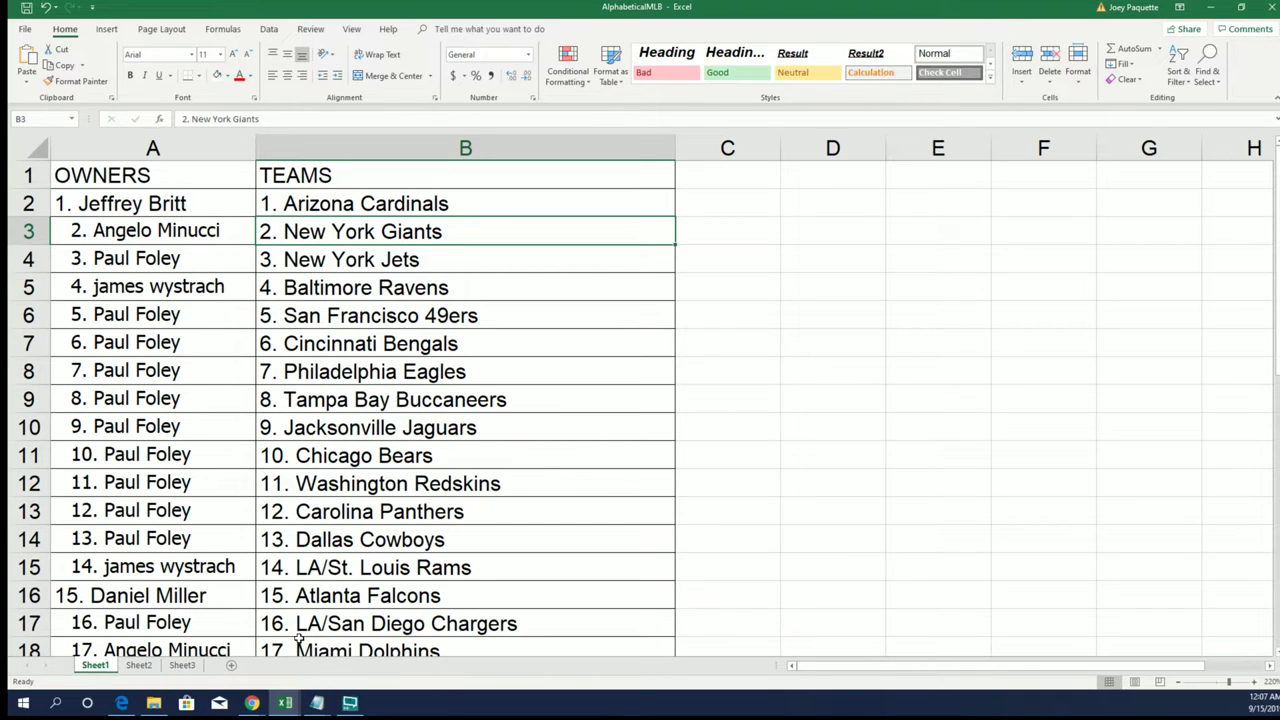
click(333, 373)
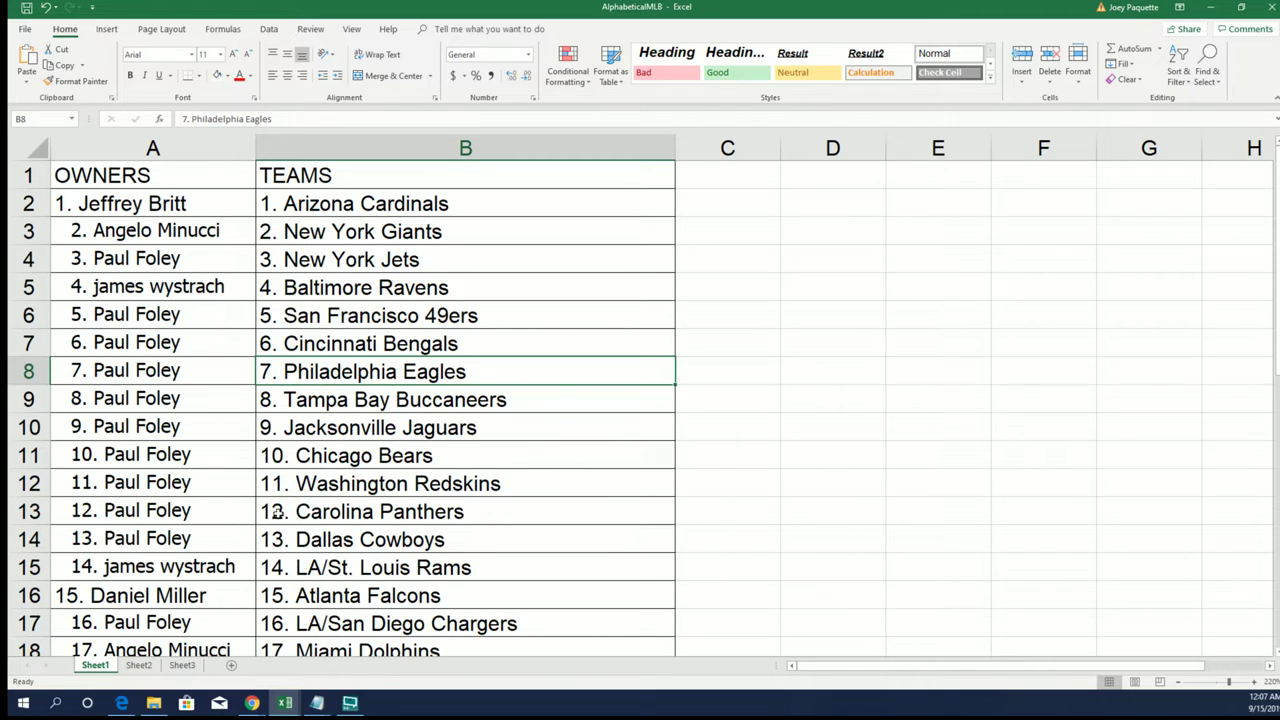
click(228, 322)
scroll(286, 475, down, 2)
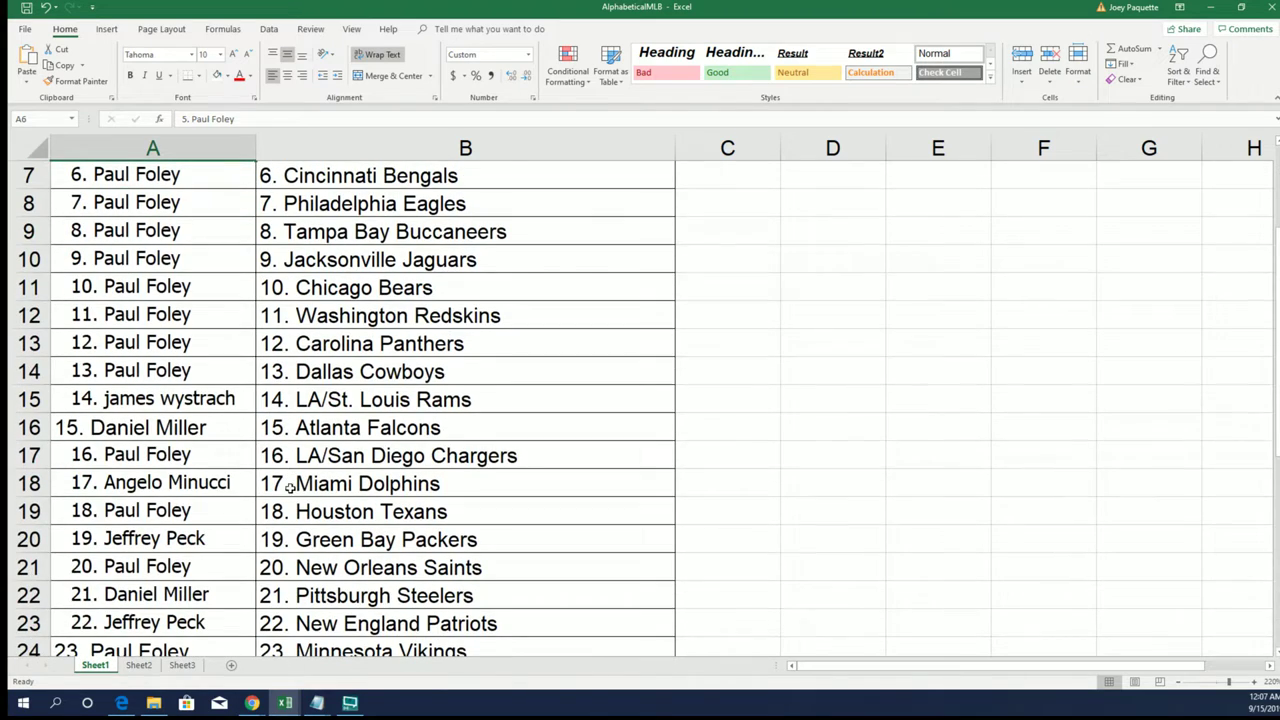
scroll(291, 494, down, 1)
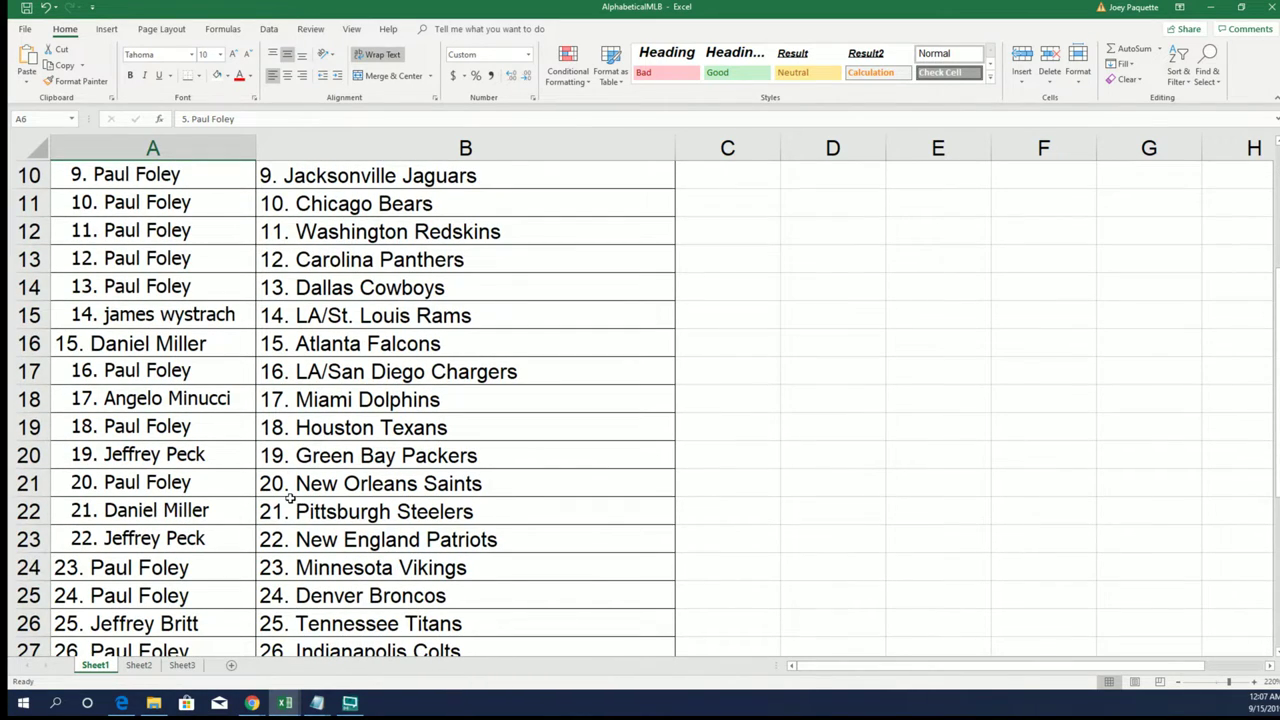
scroll(296, 495, down, 1)
scroll(306, 490, down, 1)
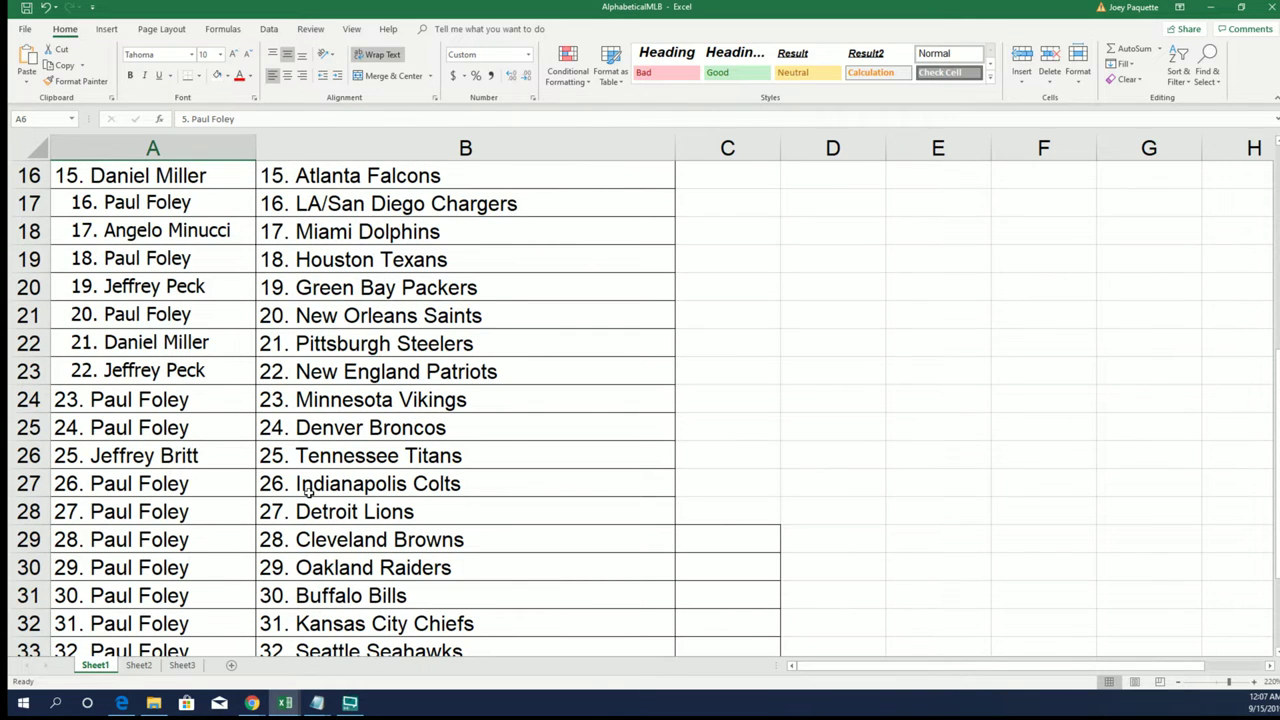
scroll(309, 490, down, 1)
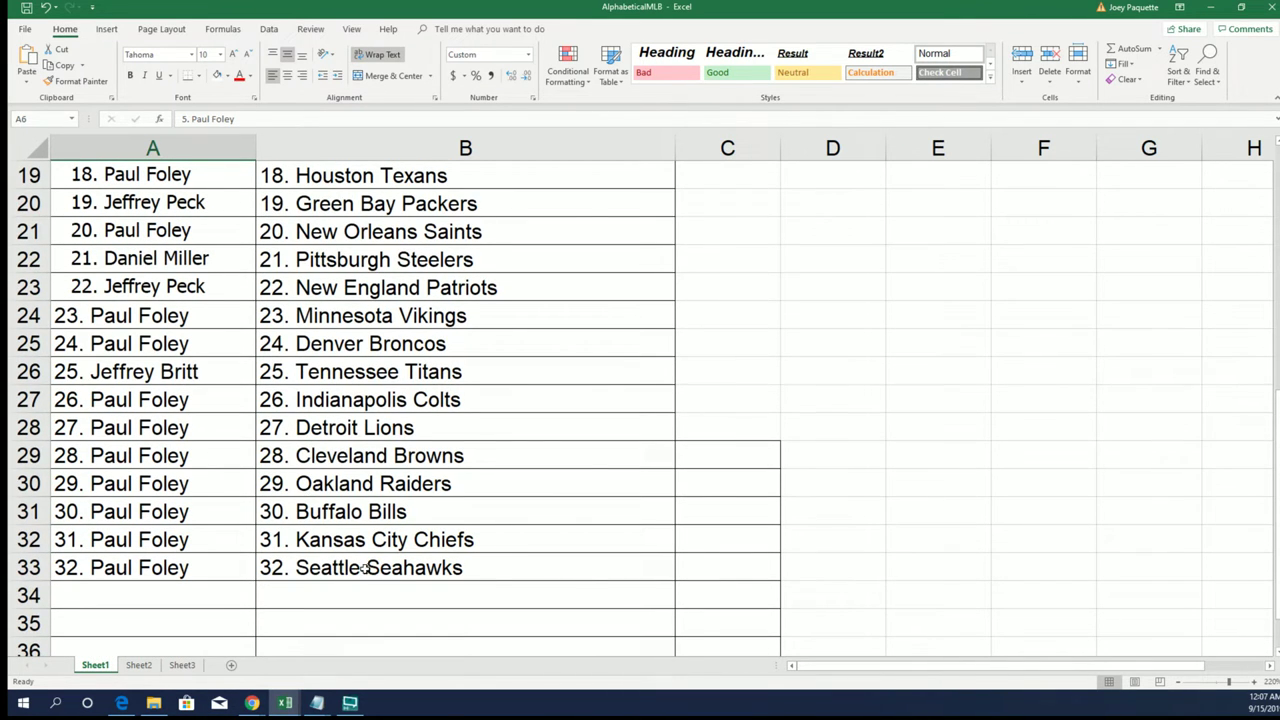
click(476, 483)
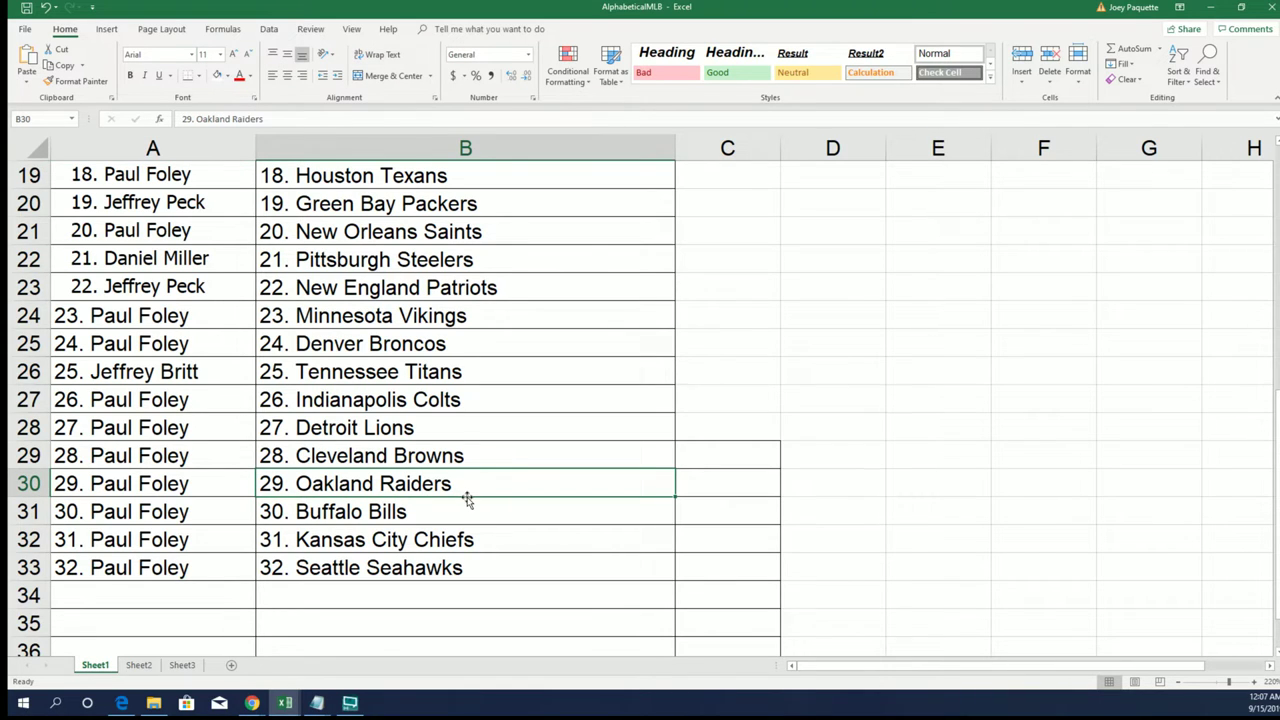
click(476, 540)
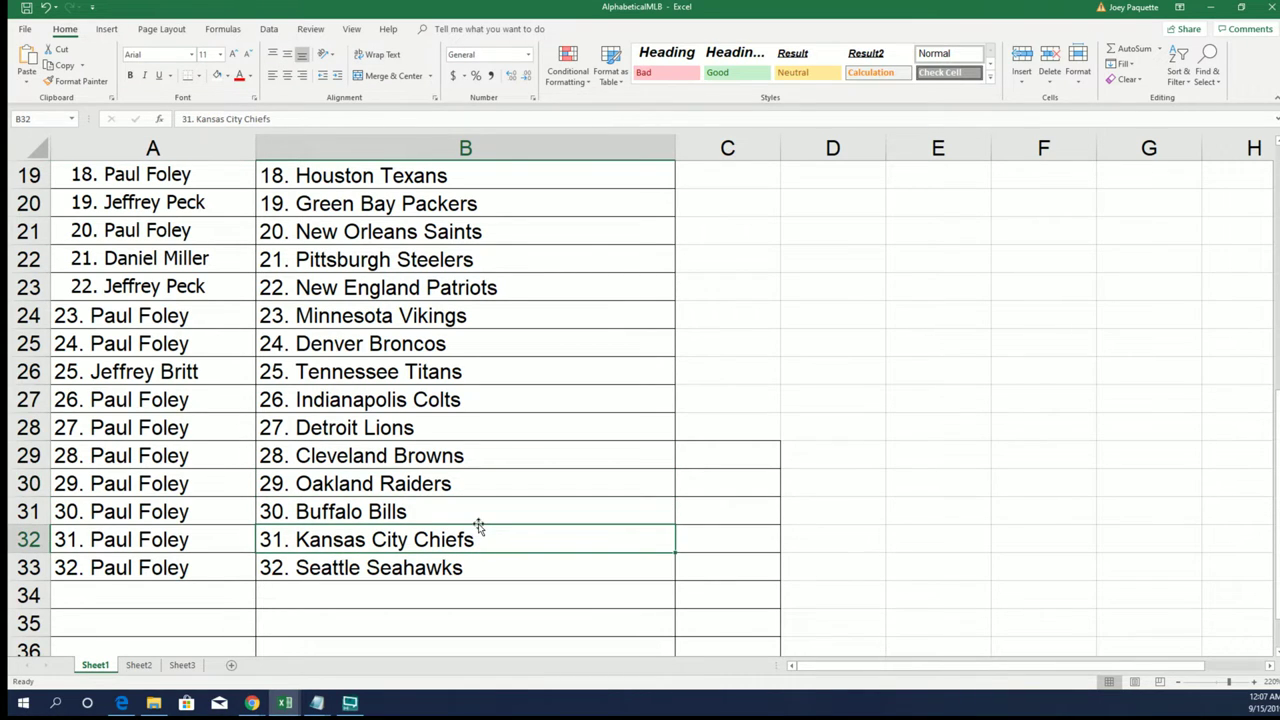
scroll(472, 527, up, 6)
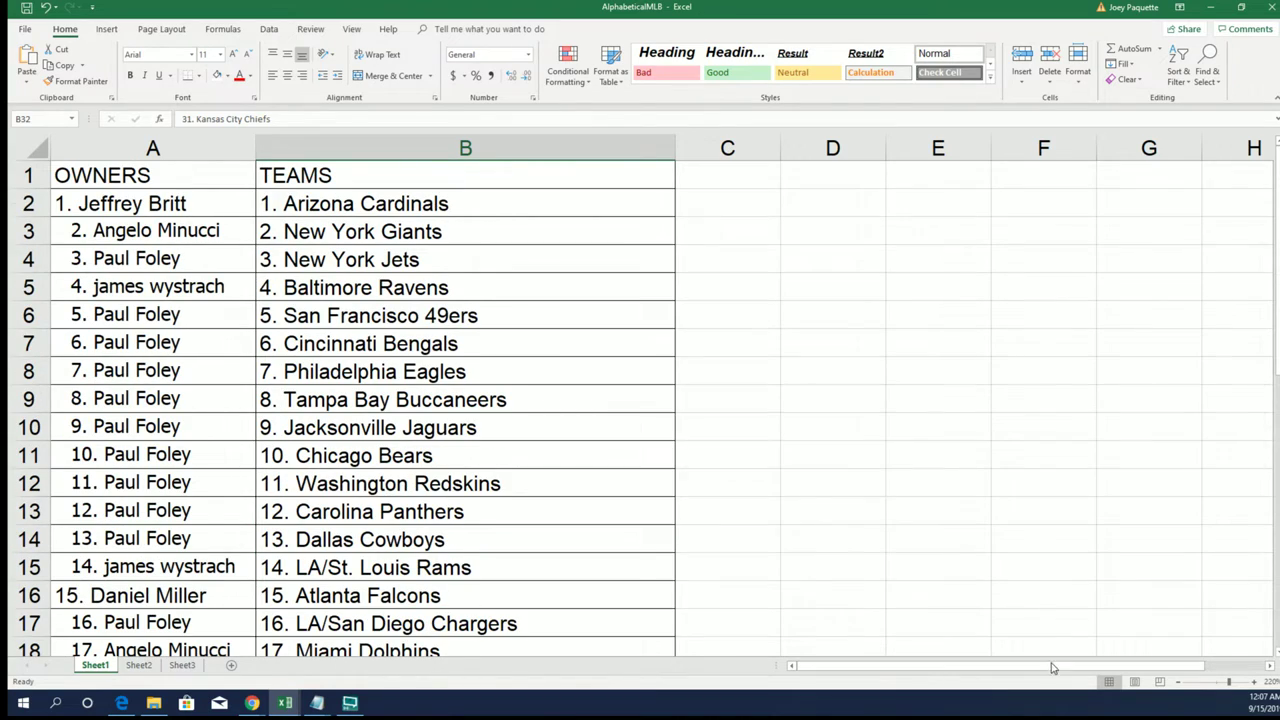
drag(1229, 681, 1217, 681)
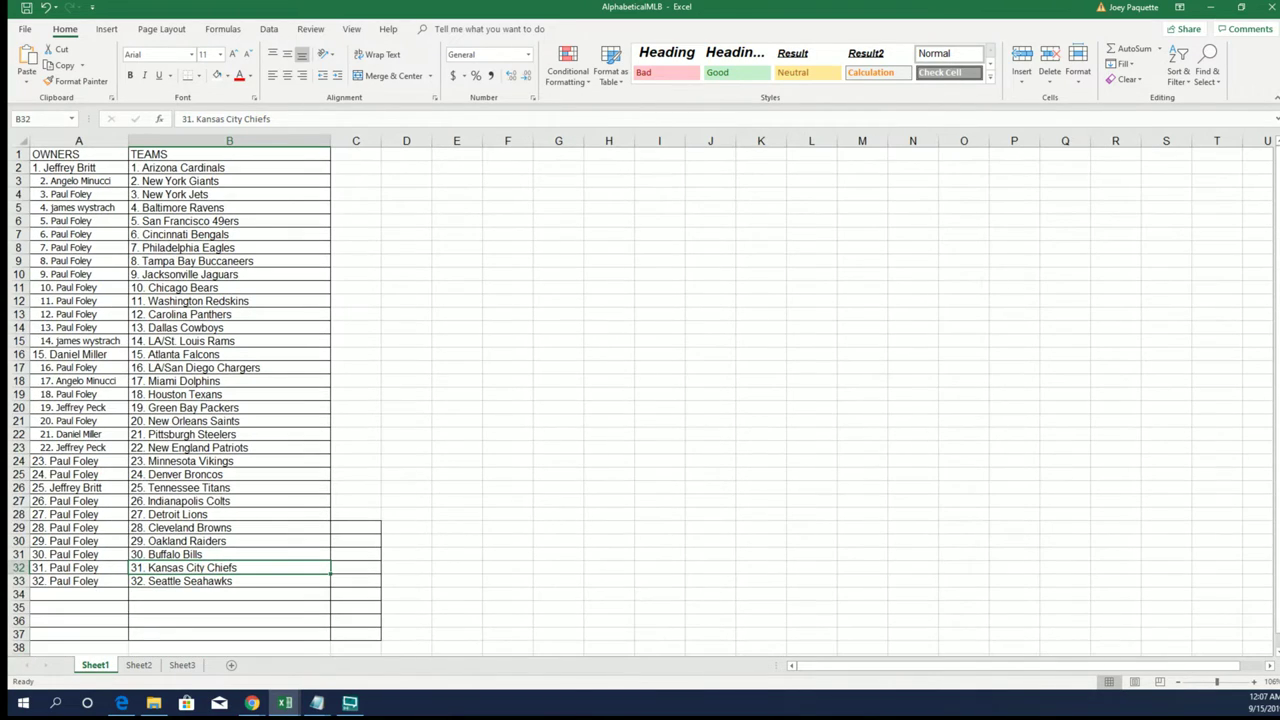